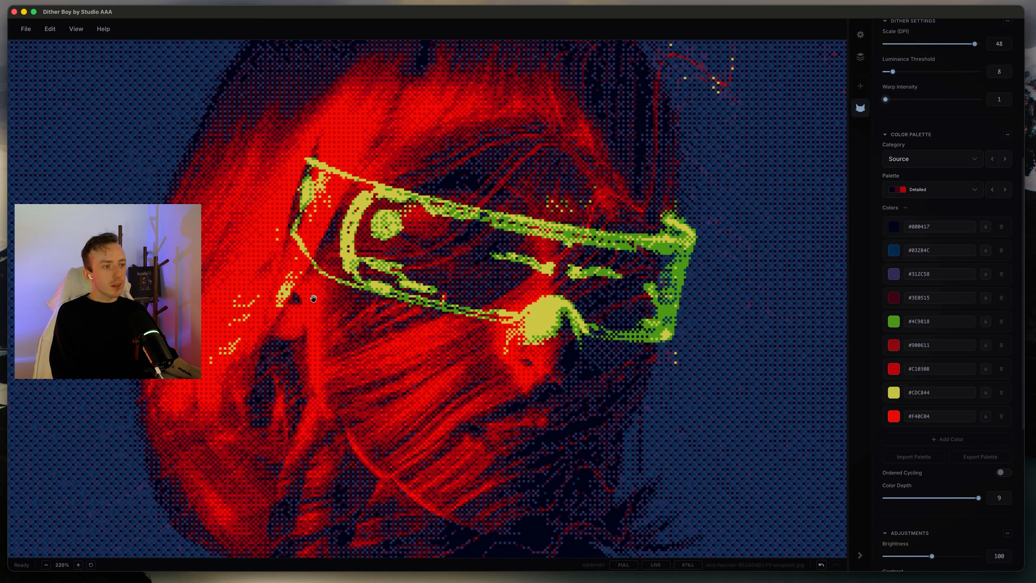
Add an Epsilon Glow effect on top of the dithered portrait
{"action": "scroll", "coordinate": [911, 217], "scroll_direction": "up", "scroll_amount": 1}
{"action": "scroll", "coordinate": [911, 217], "scroll_direction": "up", "scroll_amount": 5}
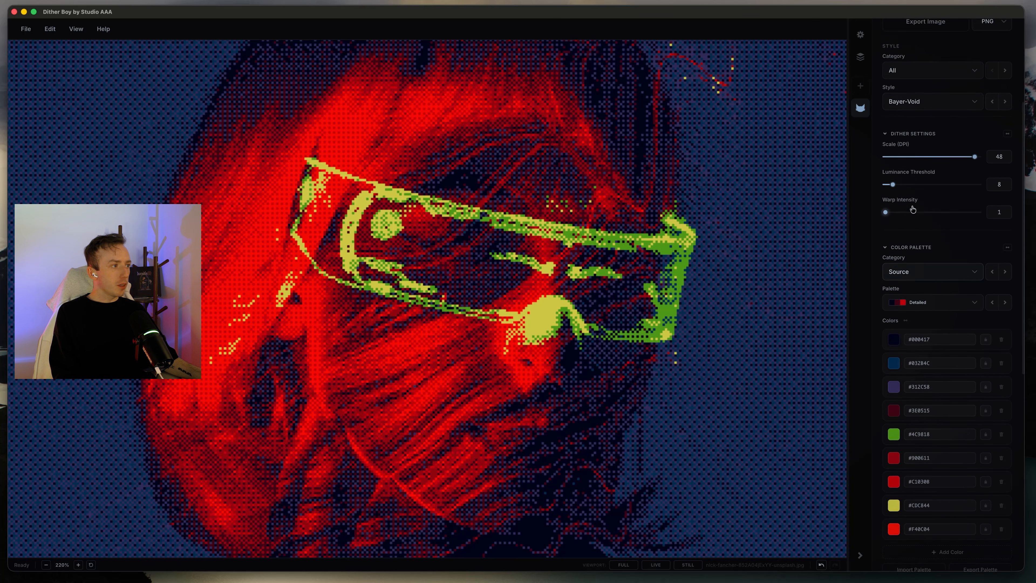
{"action": "scroll", "coordinate": [940, 285], "scroll_direction": "down", "scroll_amount": 6}
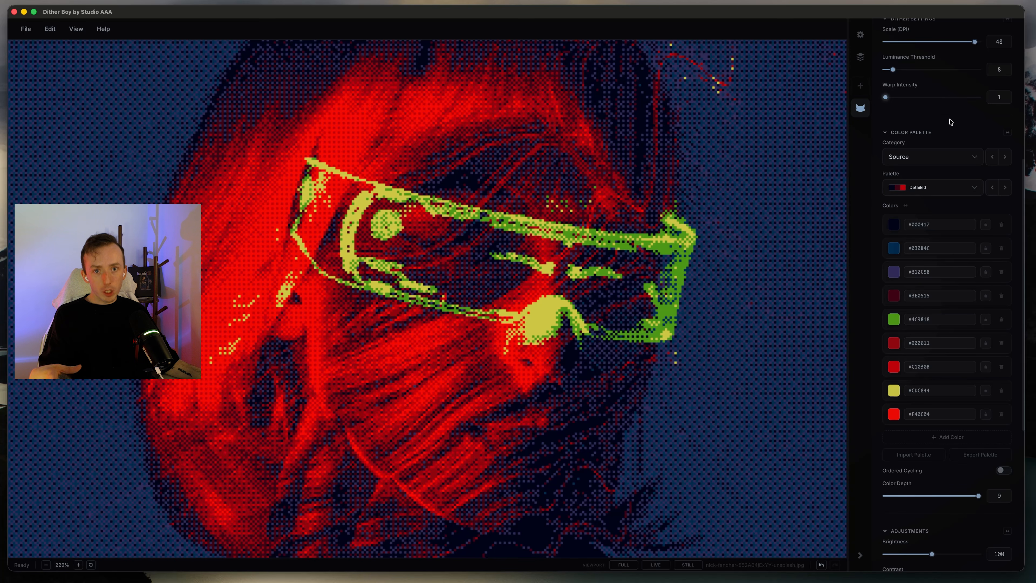
{"action": "left_click", "coordinate": [860, 87]}
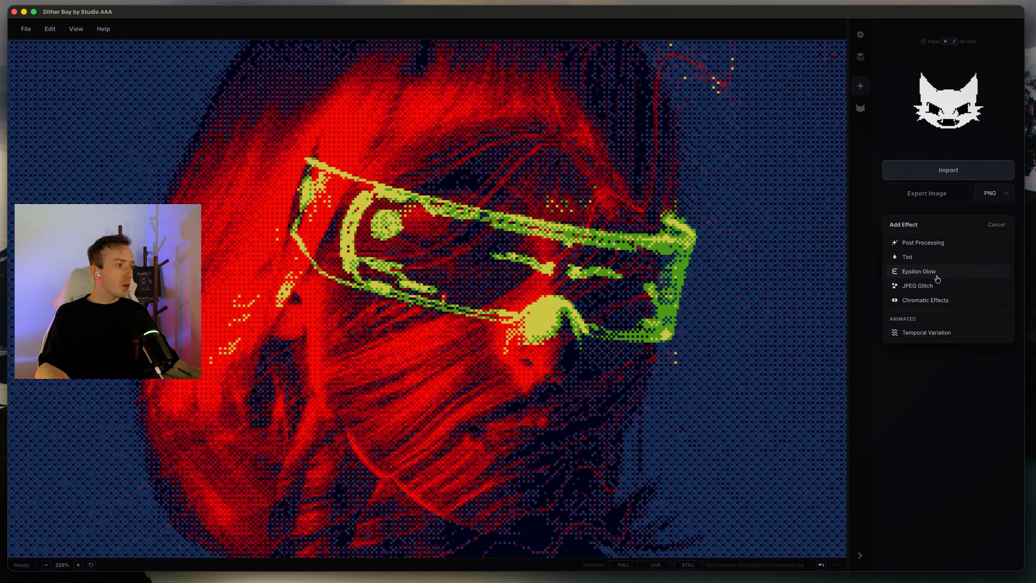
{"action": "left_click", "coordinate": [936, 278]}
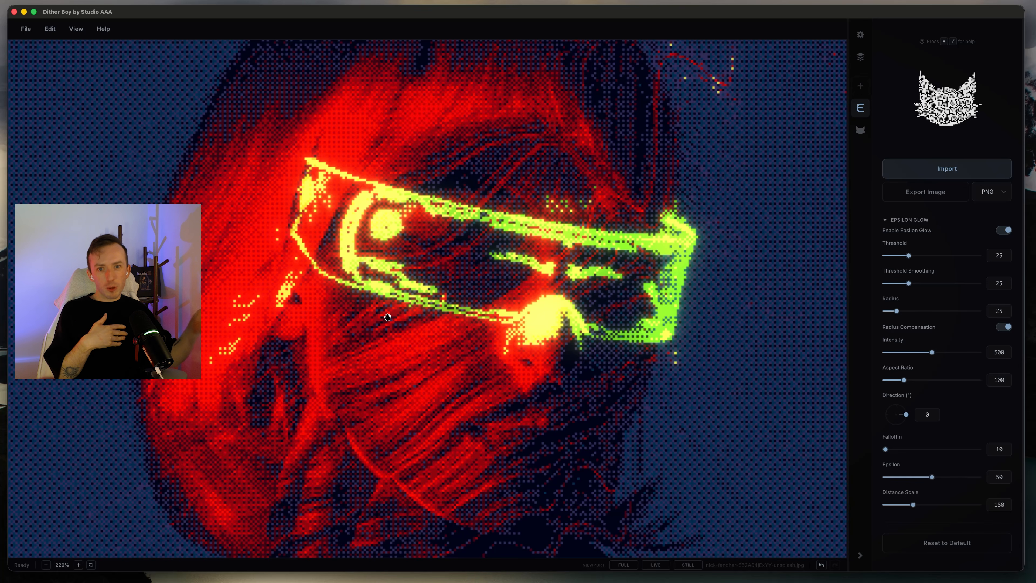
Set the Epsilon Glow threshold to 74, with the intensity raised to 1000 and the radius to 200
{"action": "left_click_drag", "start_coordinate": [908, 256], "coordinate": [872, 257]}
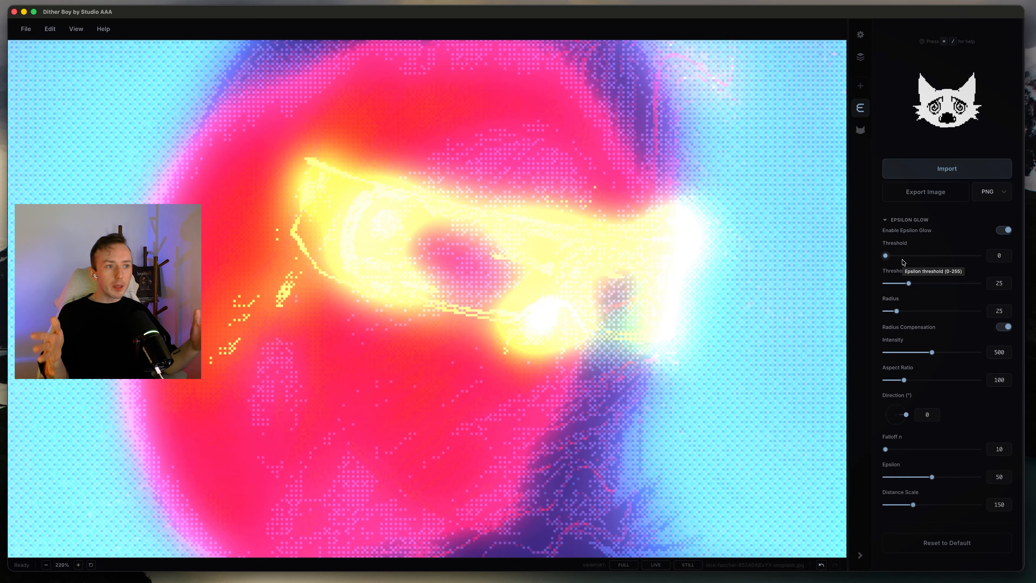
{"action": "left_click_drag", "start_coordinate": [885, 255], "coordinate": [954, 258]}
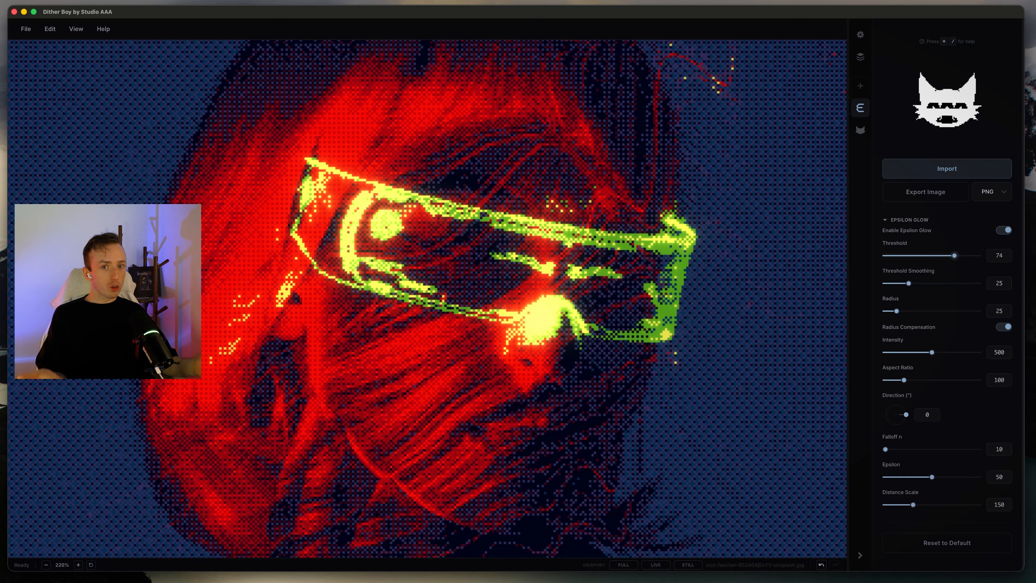
{"action": "left_click", "coordinate": [914, 355]}
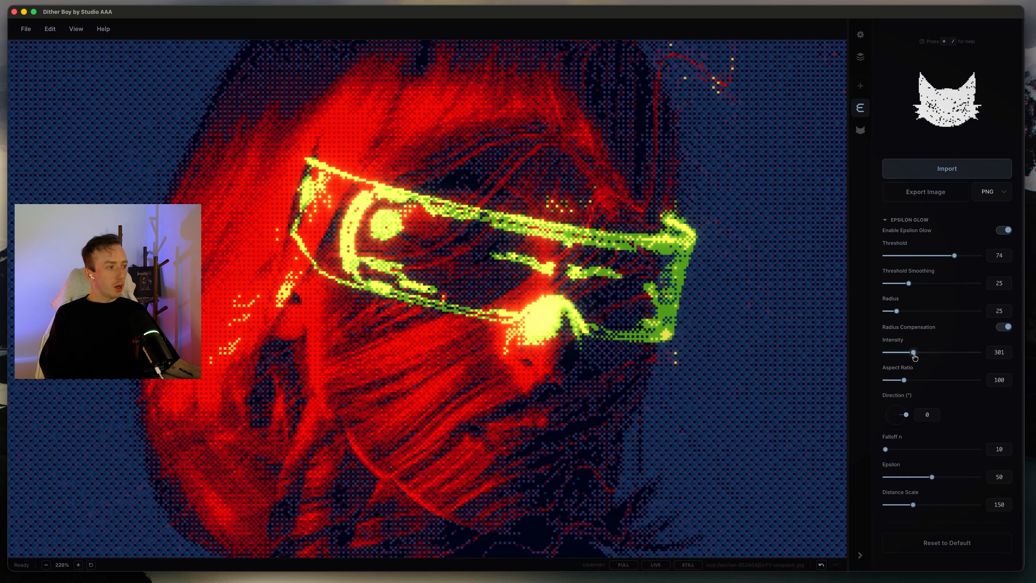
{"action": "left_click_drag", "start_coordinate": [913, 353], "coordinate": [981, 354]}
{"action": "left_click_drag", "start_coordinate": [896, 312], "coordinate": [987, 315]}
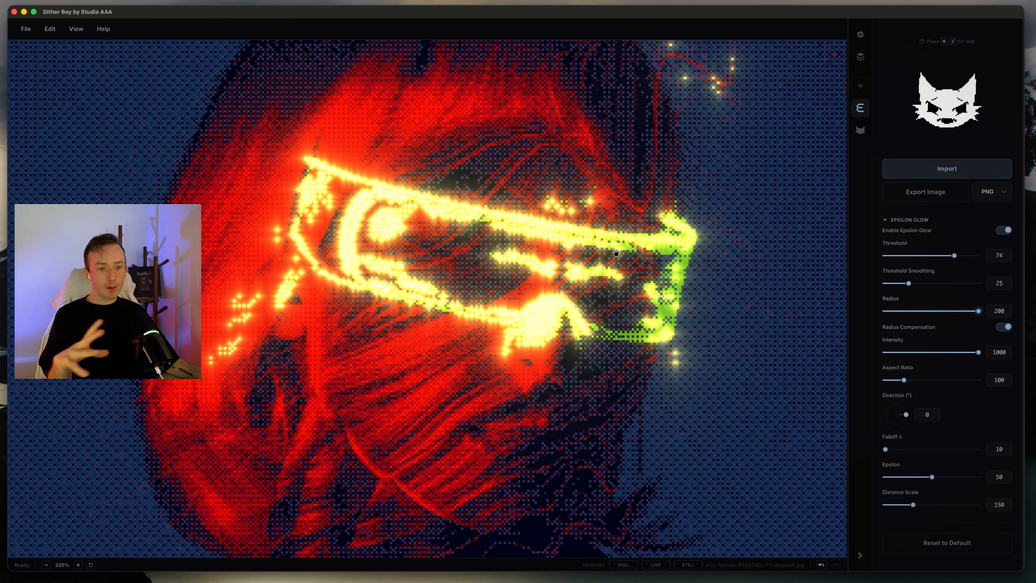
Lower the glow threshold to 0 and raise it gradually to 19
{"action": "left_click_drag", "start_coordinate": [954, 256], "coordinate": [884, 257]}
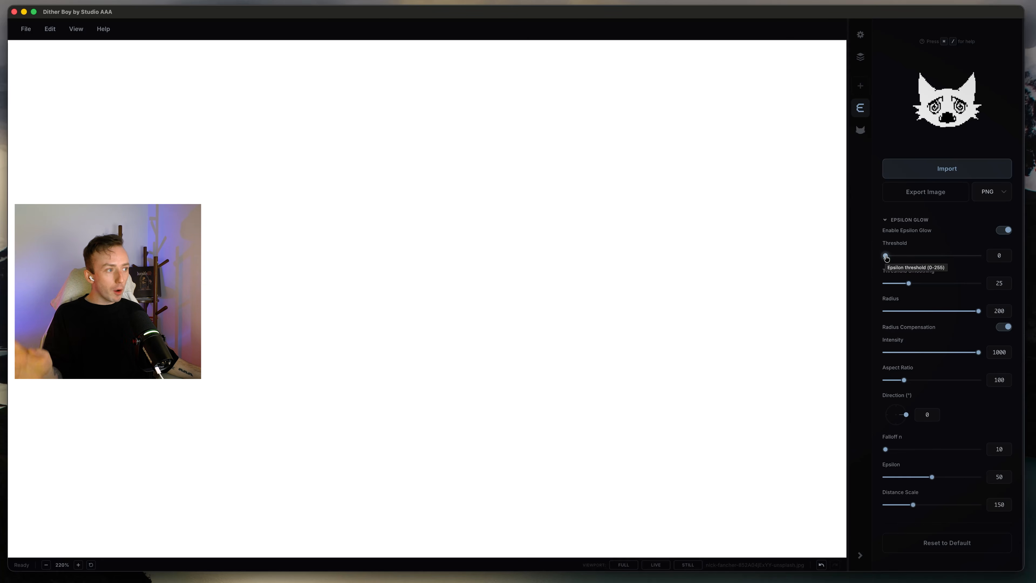
{"action": "left_click_drag", "start_coordinate": [886, 256], "coordinate": [887, 256]}
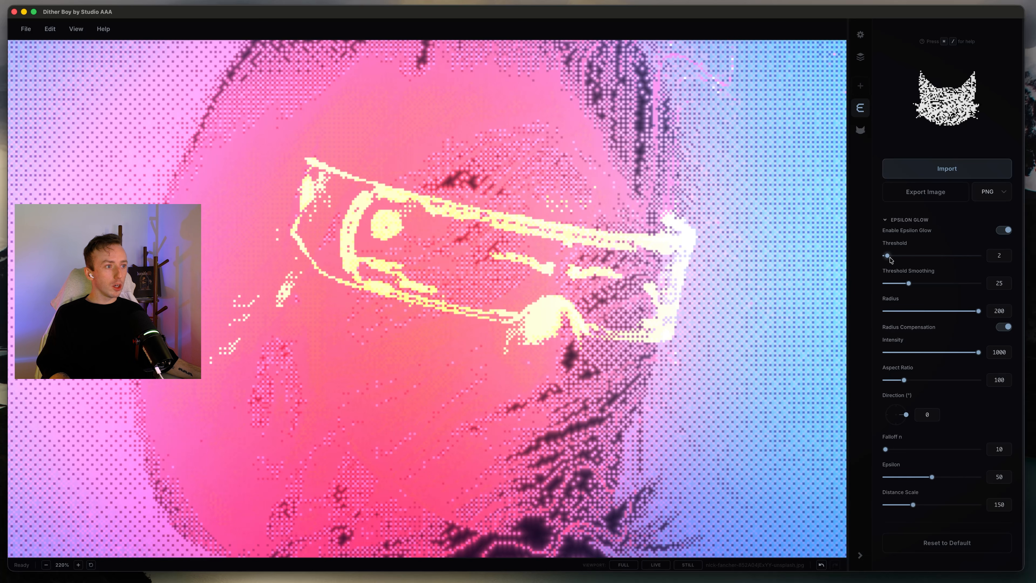
{"action": "left_click_drag", "start_coordinate": [890, 257], "coordinate": [902, 257]}
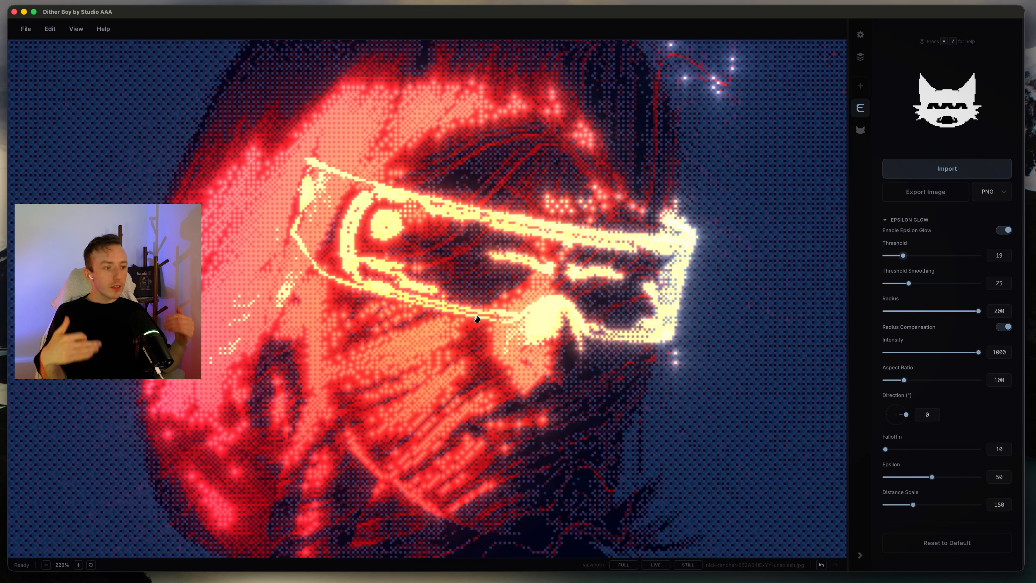
Examine closely which areas of the dithered portrait glow, from the bright hair to the dark clothing, and return to the wider view
{"action": "scroll", "coordinate": [426, 266], "scroll_direction": "up", "scroll_amount": 10}
{"action": "left_click_drag", "start_coordinate": [426, 266], "coordinate": [423, 198]}
{"action": "scroll", "coordinate": [423, 198], "scroll_direction": "down", "scroll_amount": 10}
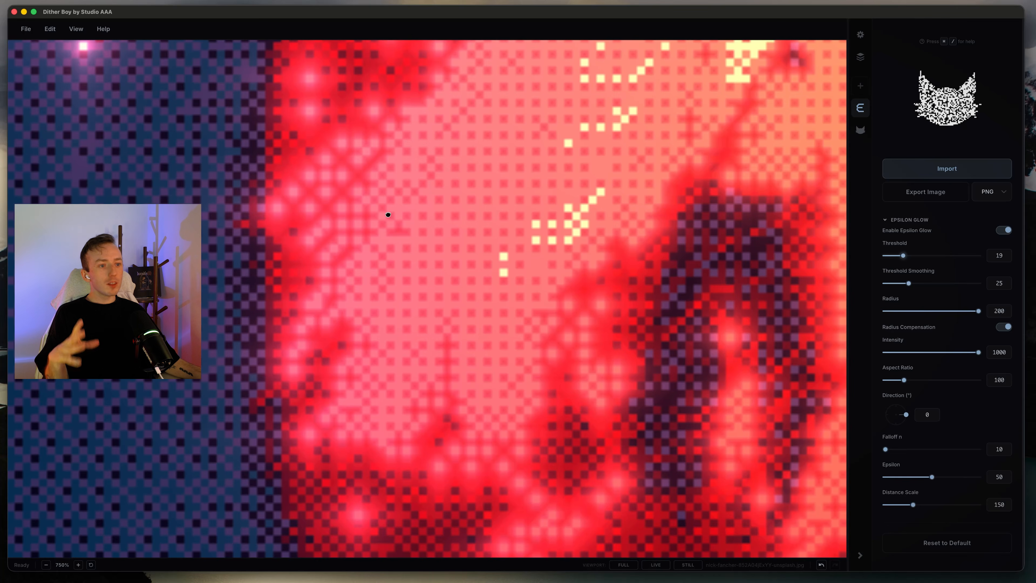
{"action": "scroll", "coordinate": [346, 54], "scroll_direction": "down", "scroll_amount": 5}
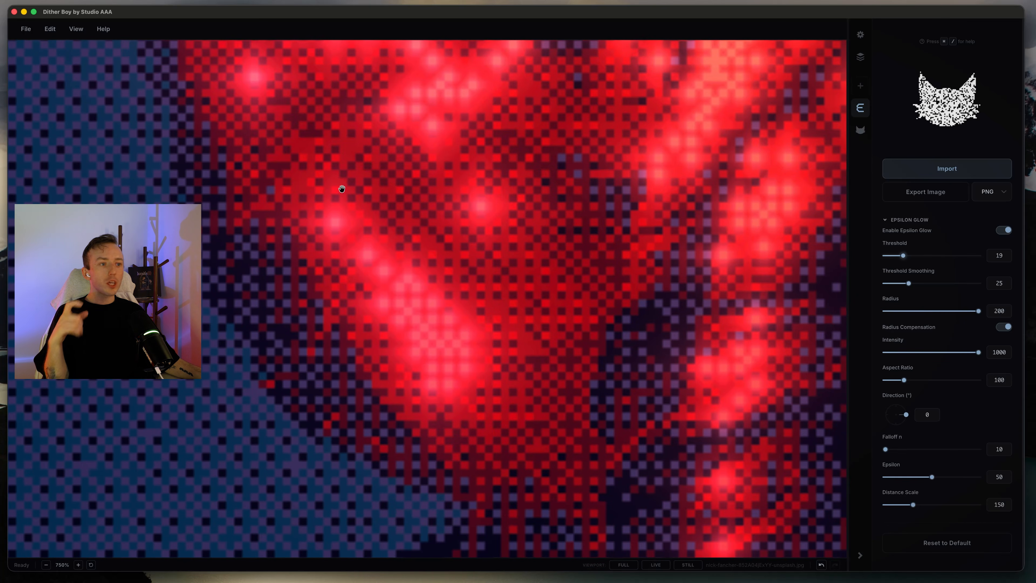
{"action": "scroll", "coordinate": [312, 147], "scroll_direction": "down", "scroll_amount": 10}
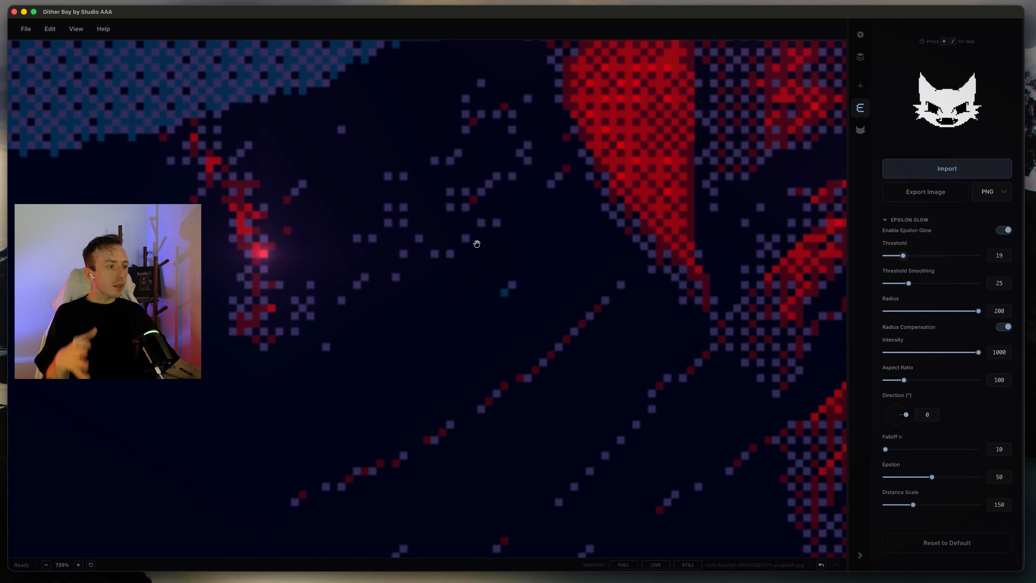
{"action": "scroll", "coordinate": [495, 289], "scroll_direction": "down", "scroll_amount": 5}
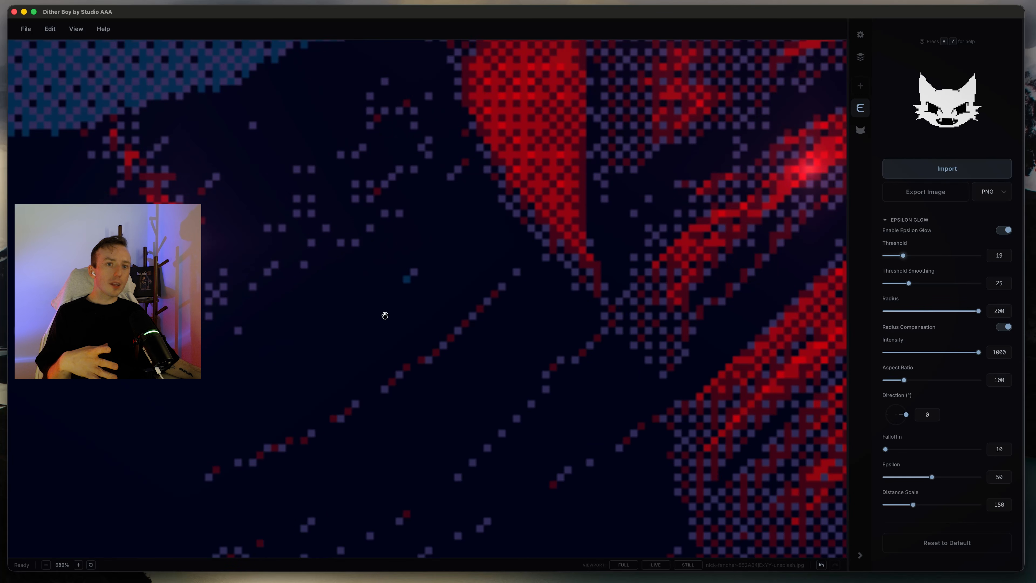
{"action": "scroll", "coordinate": [536, 308], "scroll_direction": "down", "scroll_amount": 5}
{"action": "scroll", "coordinate": [297, 343], "scroll_direction": "right", "scroll_amount": 2}
{"action": "scroll", "coordinate": [290, 320], "scroll_direction": "right", "scroll_amount": 10}
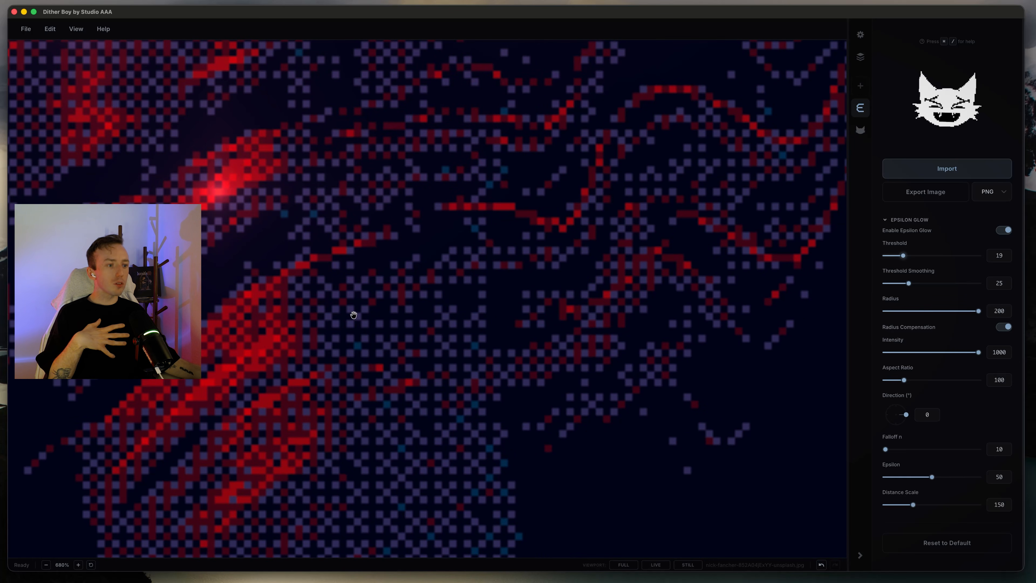
{"action": "scroll", "coordinate": [281, 321], "scroll_direction": "down", "scroll_amount": 6}
{"action": "scroll", "coordinate": [282, 320], "scroll_direction": "right", "scroll_amount": 6}
{"action": "scroll", "coordinate": [267, 322], "scroll_direction": "down", "scroll_amount": 5}
{"action": "scroll", "coordinate": [404, 220], "scroll_direction": "down", "scroll_amount": 5}
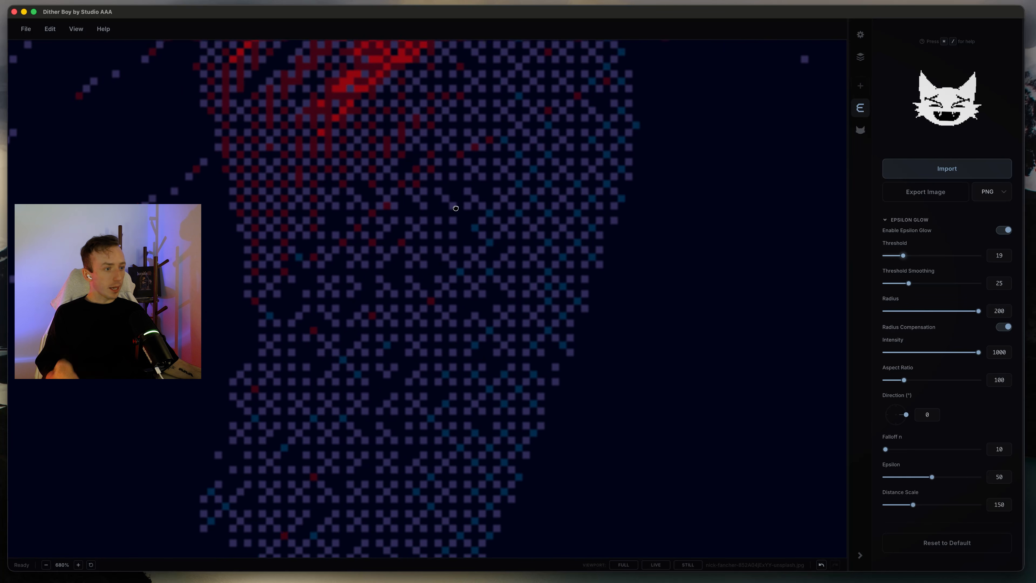
{"action": "scroll", "coordinate": [405, 335], "scroll_direction": "down", "scroll_amount": 4}
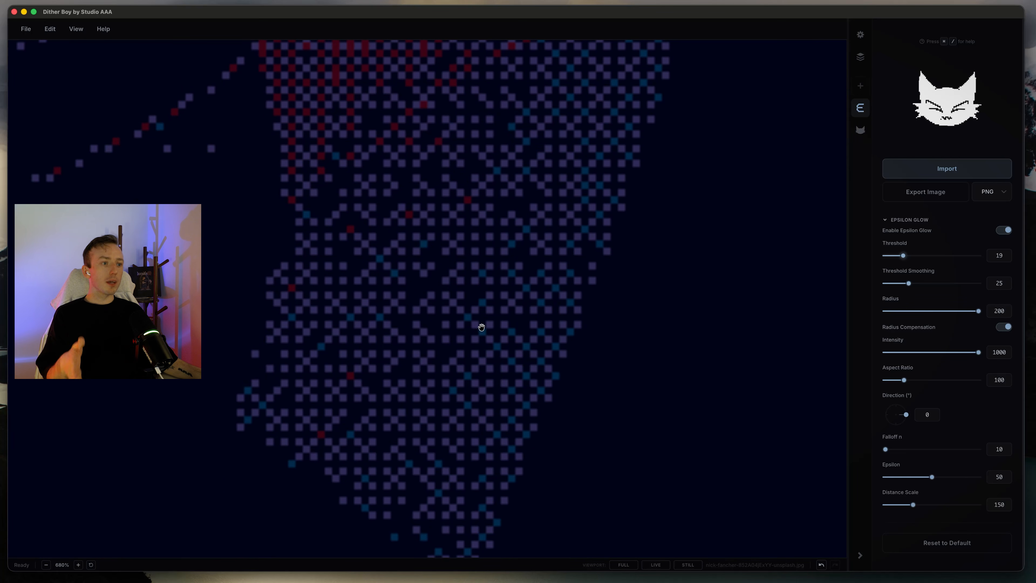
{"action": "scroll", "coordinate": [485, 331], "scroll_direction": "down", "scroll_amount": 5}
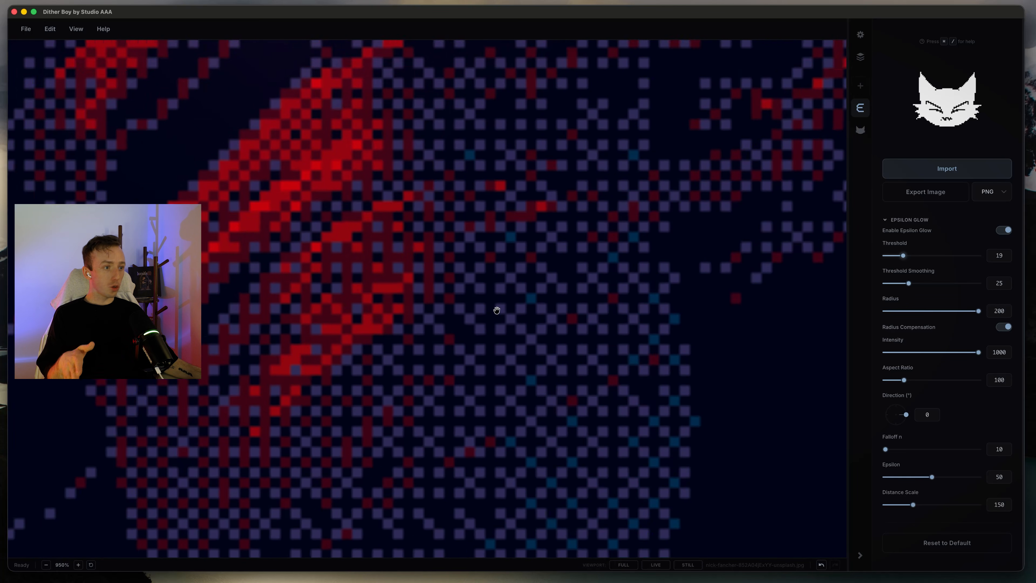
{"action": "scroll", "coordinate": [482, 372], "scroll_direction": "down", "scroll_amount": 8}
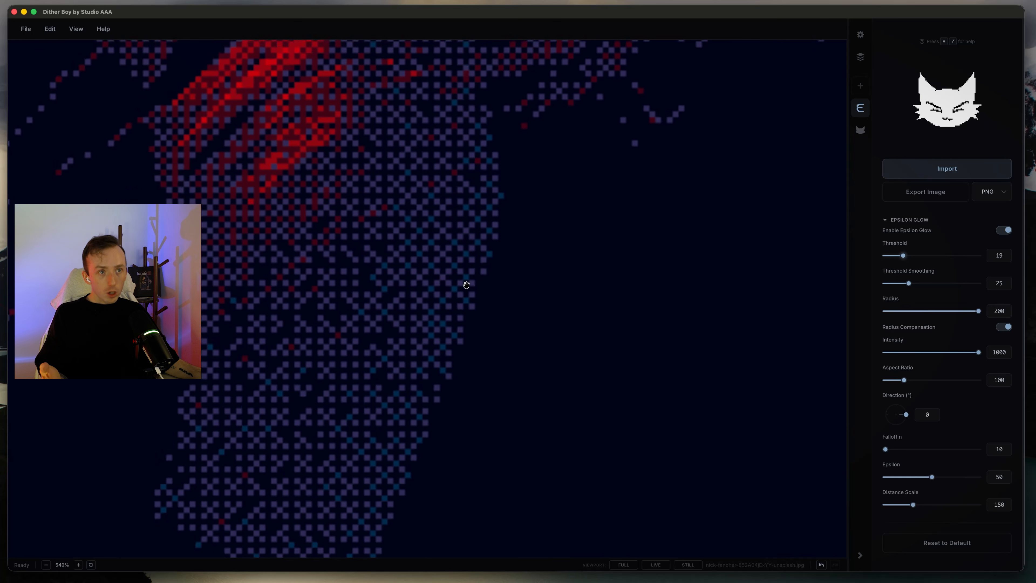
{"action": "scroll", "coordinate": [436, 438], "scroll_direction": "down", "scroll_amount": 5}
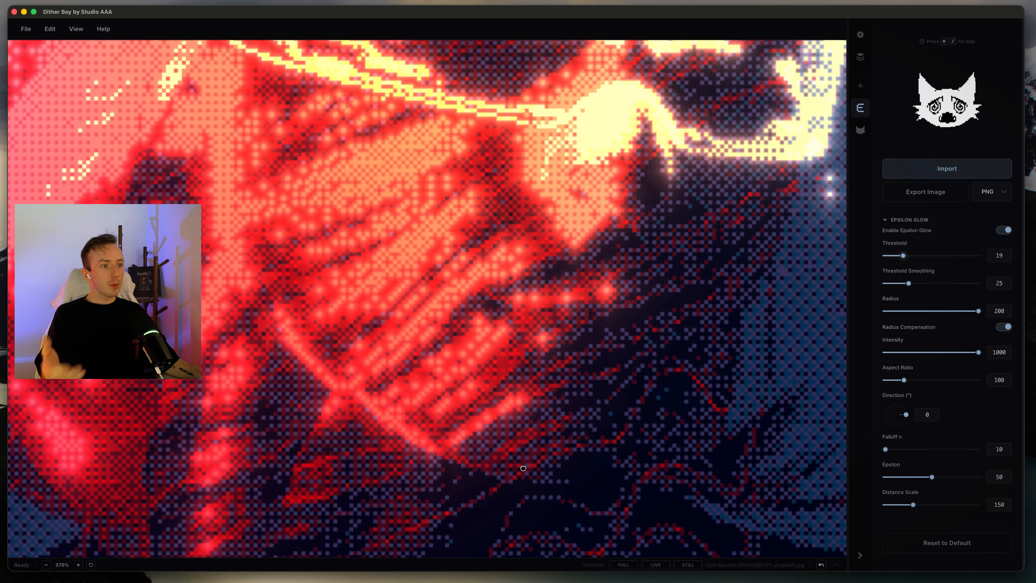
{"action": "scroll", "coordinate": [481, 396], "scroll_direction": "down", "scroll_amount": 8}
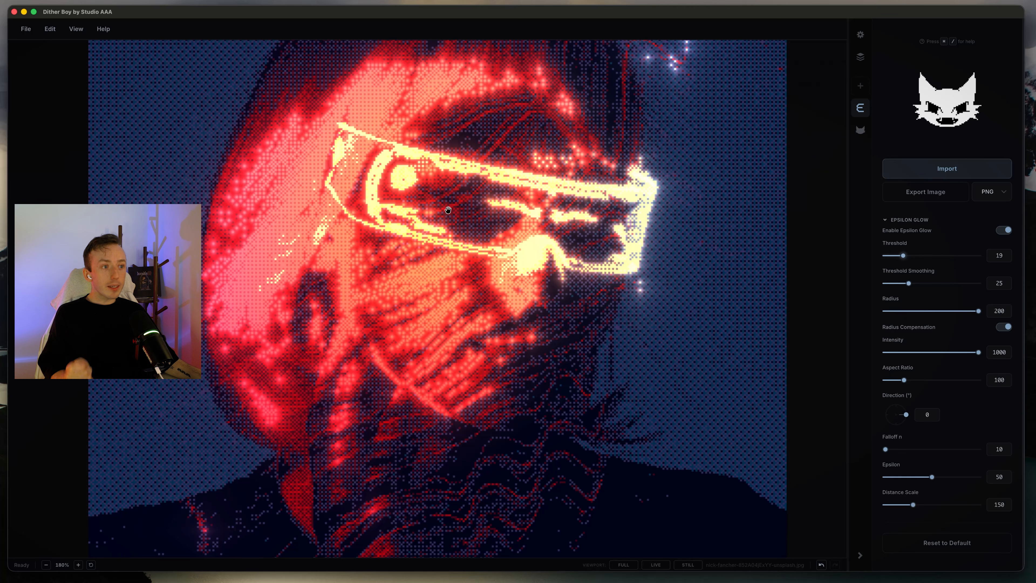
Review the colors in the dither layer's palette and return to the Epsilon Glow settings
{"action": "left_click", "coordinate": [860, 131]}
{"action": "scroll", "coordinate": [897, 322], "scroll_direction": "down", "scroll_amount": 6}
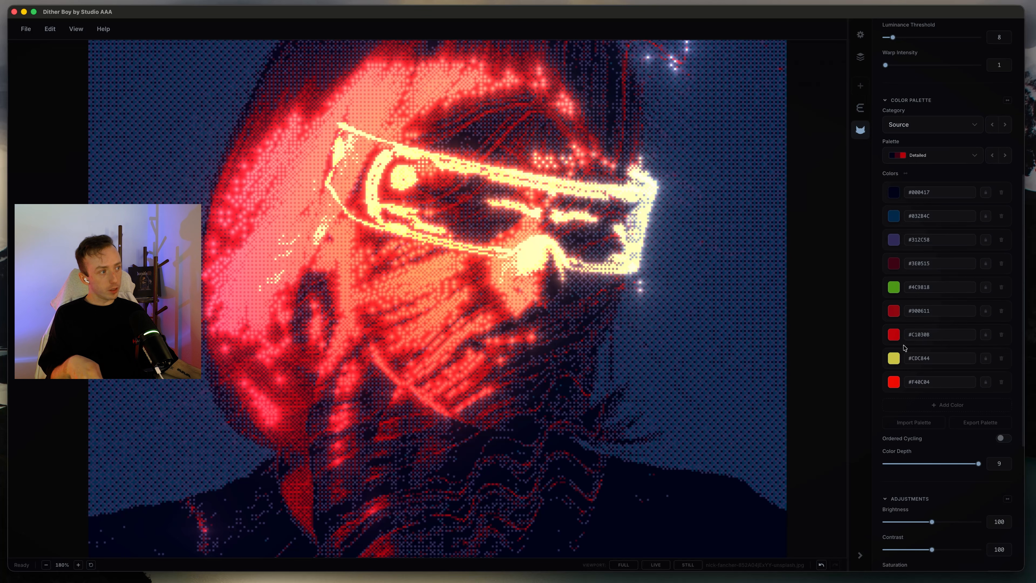
{"action": "left_click", "coordinate": [860, 109]}
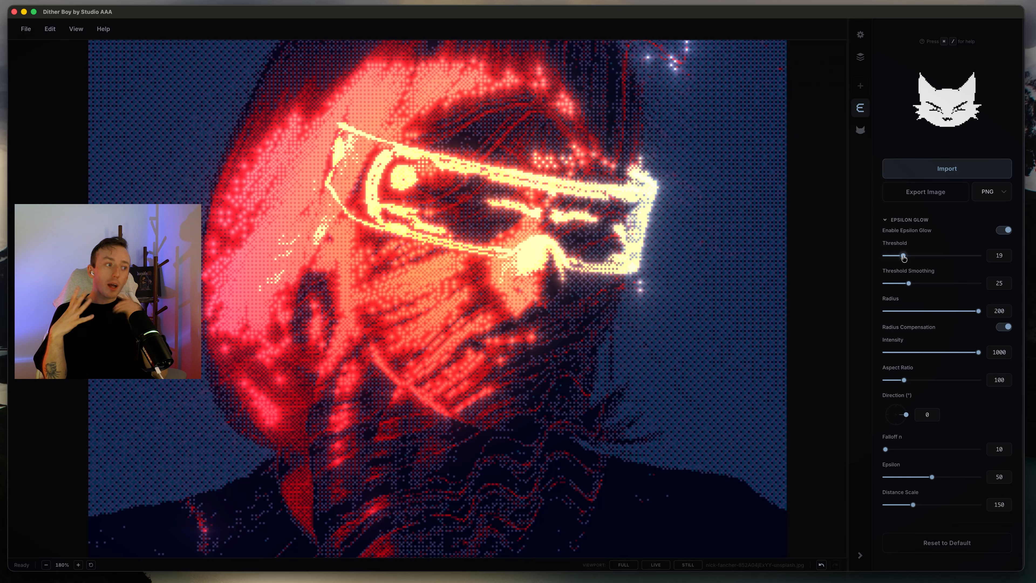
Try glow thresholds of 23, 79 and 51, and settle on 22
{"action": "left_click_drag", "start_coordinate": [904, 256], "coordinate": [906, 256]}
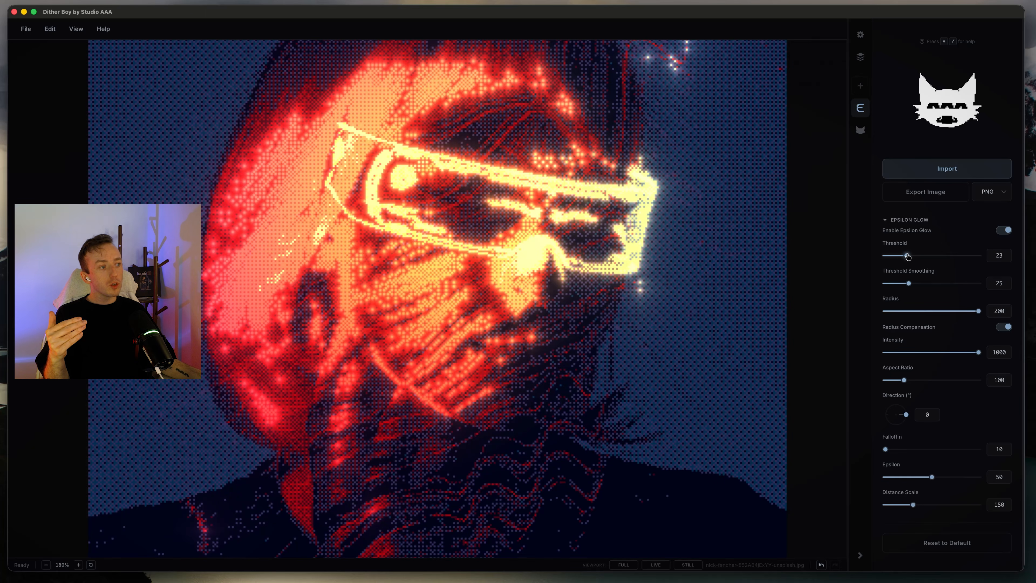
{"action": "left_click_drag", "start_coordinate": [906, 256], "coordinate": [960, 257]}
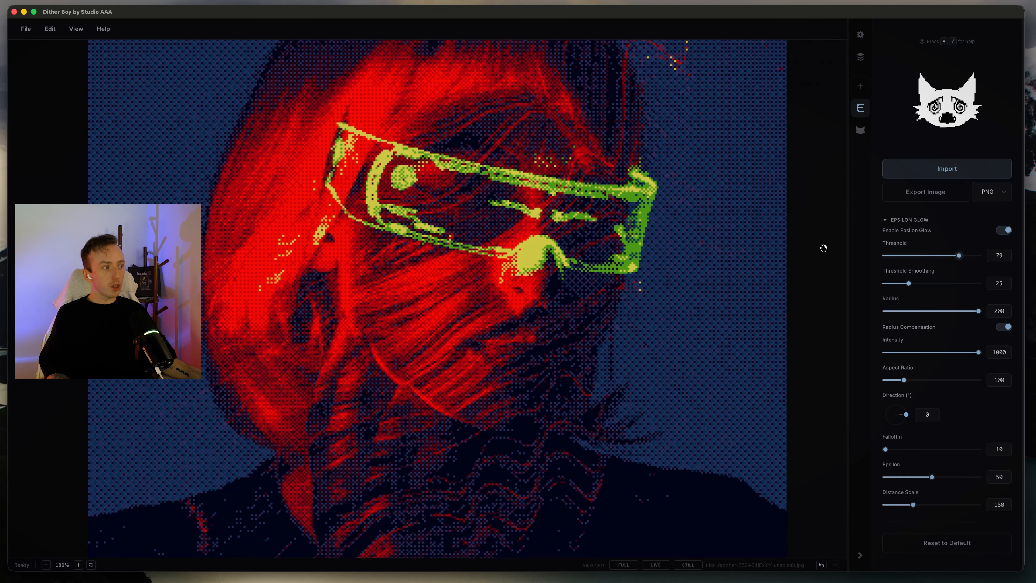
{"action": "left_click", "coordinate": [931, 256]}
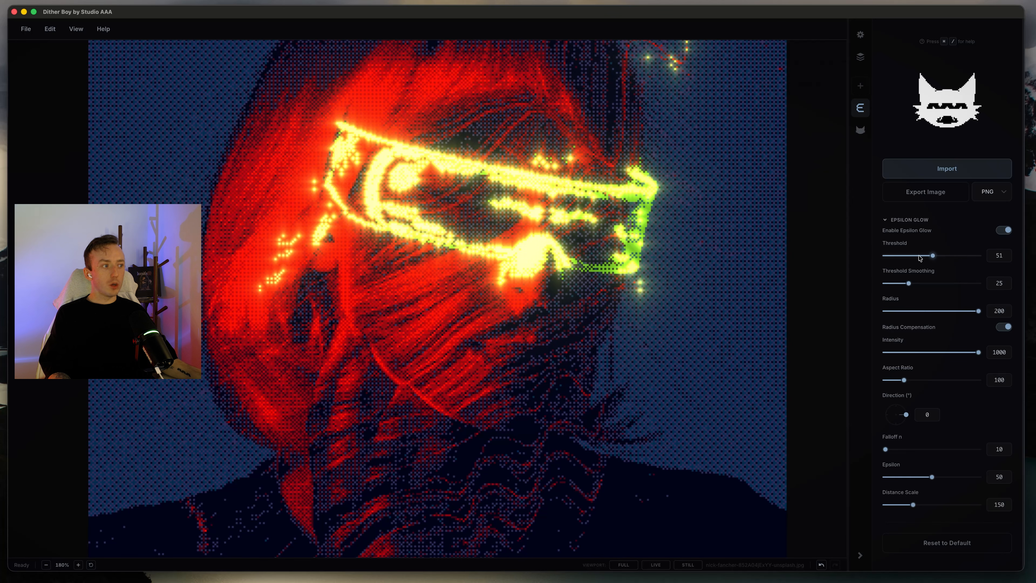
{"action": "left_click", "coordinate": [921, 257]}
{"action": "left_click_drag", "start_coordinate": [921, 256], "coordinate": [907, 259]}
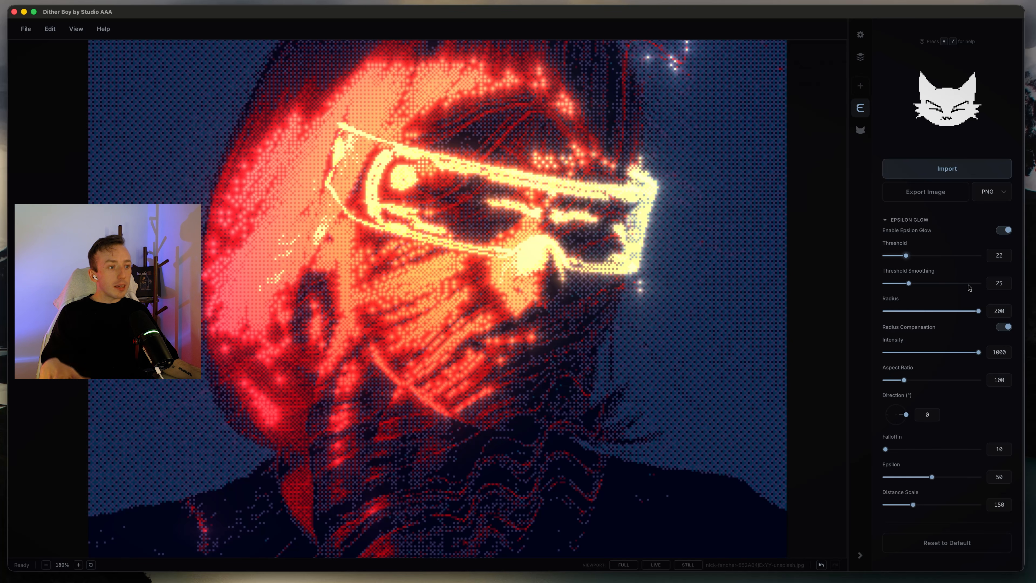
Reduce the glow's Threshold Smoothing to 0 and check the hair and glasses up close
{"action": "left_click_drag", "start_coordinate": [909, 282], "coordinate": [854, 288]}
{"action": "scroll", "coordinate": [361, 234], "scroll_direction": "up", "scroll_amount": 3}
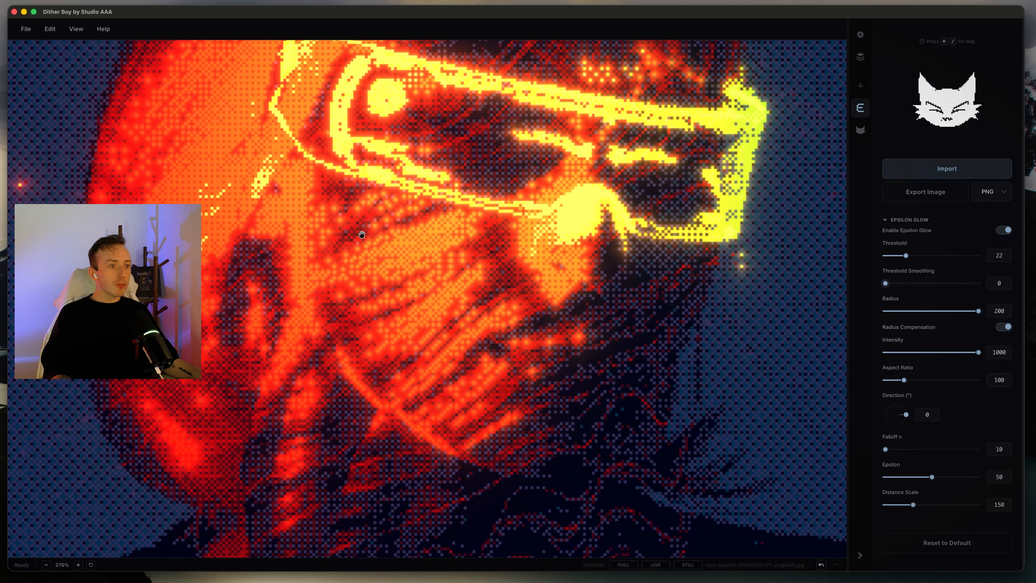
{"action": "scroll", "coordinate": [361, 234], "scroll_direction": "up", "scroll_amount": 3}
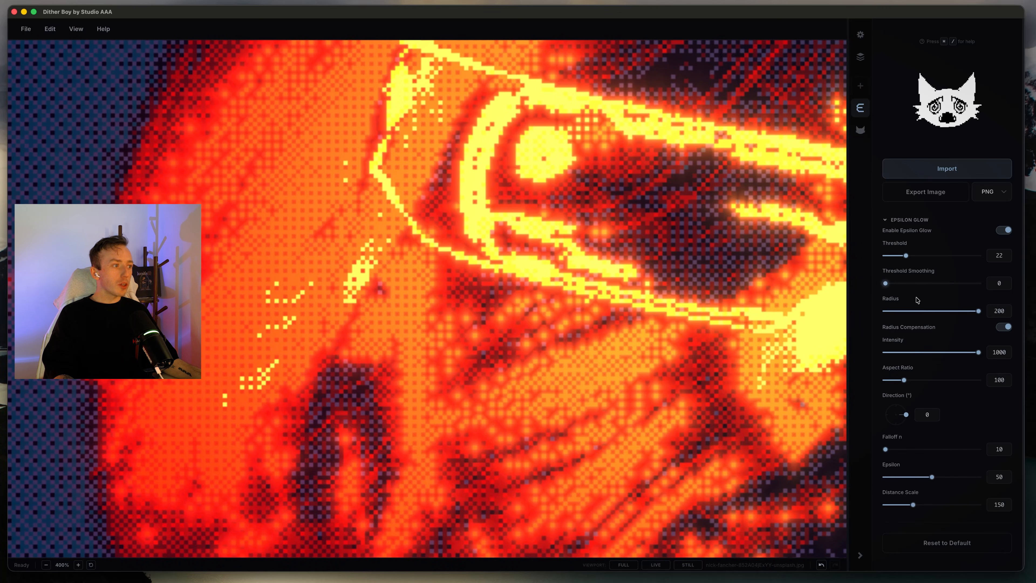
Compare the glow at the edge of the hair with Threshold Smoothing at 70 and higher, and return it to 0
{"action": "left_click_drag", "start_coordinate": [886, 284], "coordinate": [979, 283]}
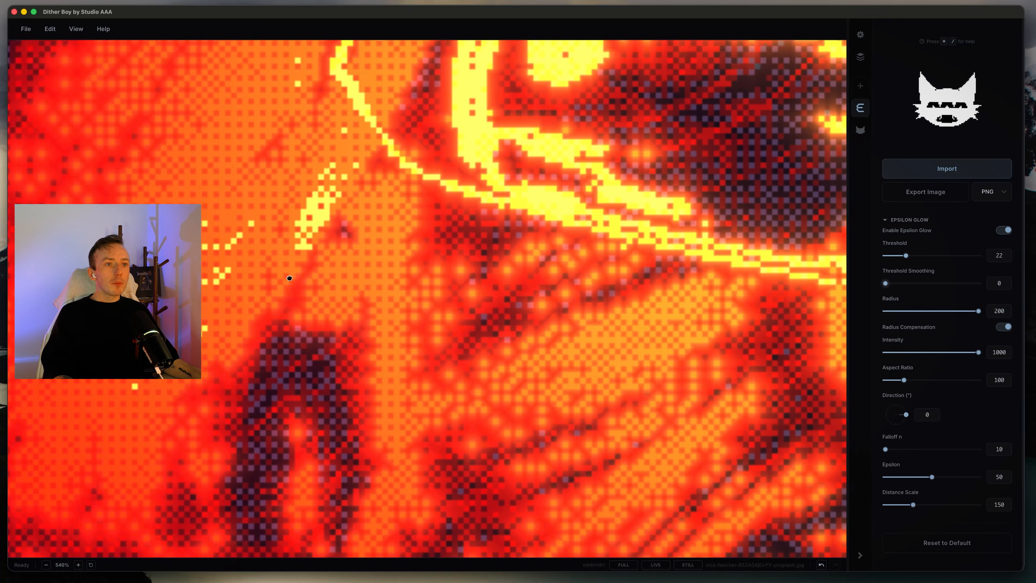
{"action": "left_click_drag", "start_coordinate": [180, 164], "coordinate": [354, 248]}
{"action": "scroll", "coordinate": [354, 247], "scroll_direction": "up", "scroll_amount": 5}
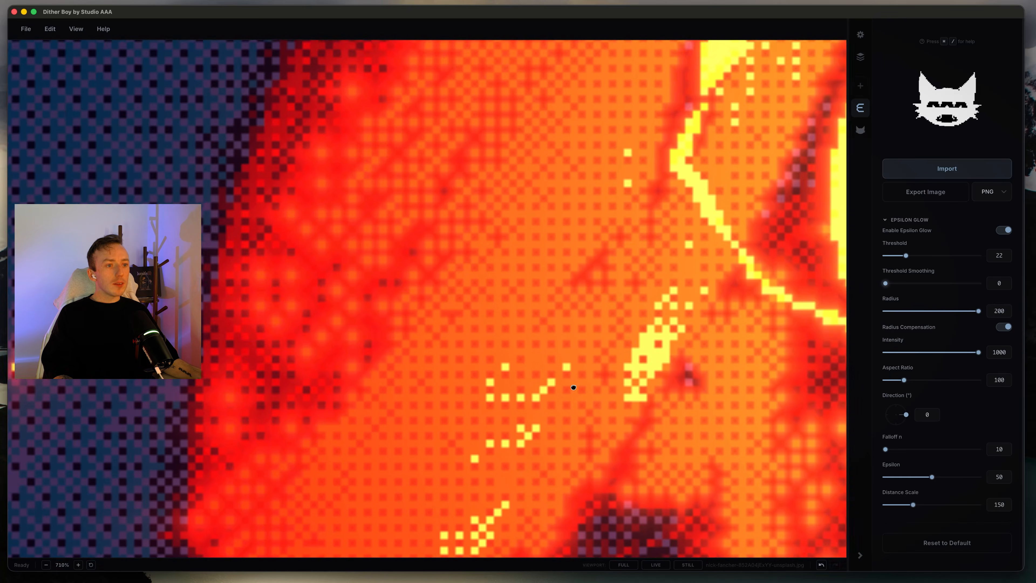
{"action": "left_click_drag", "start_coordinate": [457, 291], "coordinate": [608, 357]}
{"action": "scroll", "coordinate": [608, 356], "scroll_direction": "up", "scroll_amount": 1}
{"action": "left_click", "coordinate": [951, 284]}
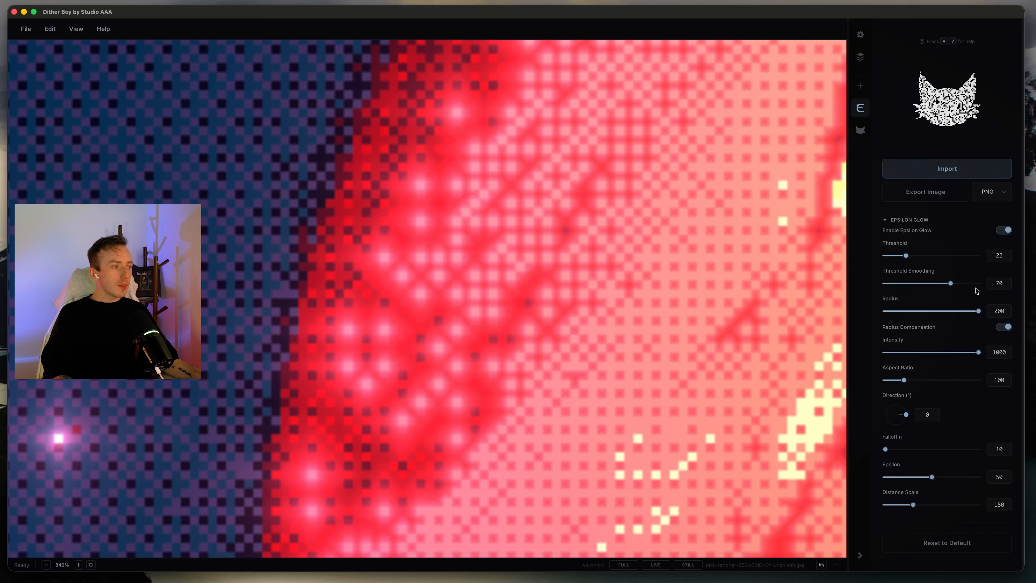
{"action": "left_click", "coordinate": [980, 284]}
{"action": "left_click_drag", "start_coordinate": [979, 284], "coordinate": [842, 286]}
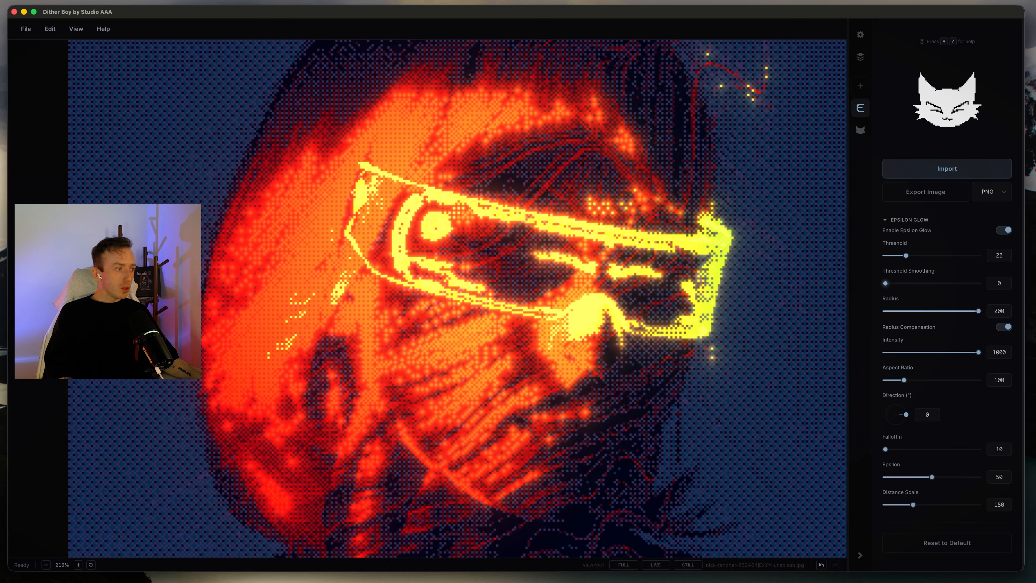
Examine up close the glow around the isolated bright dot in the blue background beside the hair
{"action": "left_click_drag", "start_coordinate": [159, 297], "coordinate": [384, 301]}
{"action": "scroll", "coordinate": [285, 285], "scroll_direction": "up", "scroll_amount": 5}
{"action": "left_click_drag", "start_coordinate": [282, 284], "coordinate": [468, 326]}
{"action": "scroll", "coordinate": [464, 323], "scroll_direction": "up", "scroll_amount": 6}
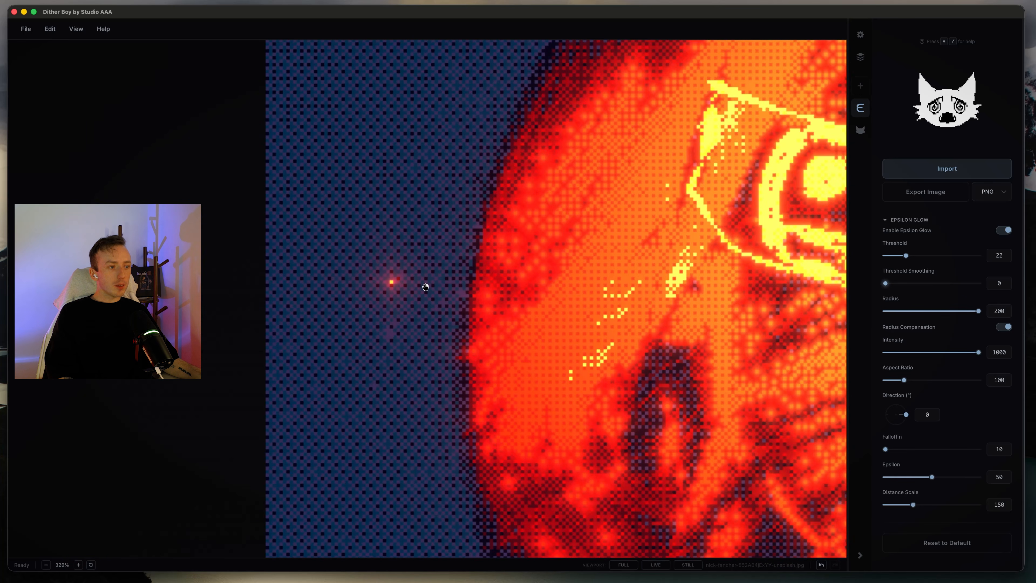
{"action": "scroll", "coordinate": [515, 299], "scroll_direction": "up", "scroll_amount": 5}
{"action": "left_click_drag", "start_coordinate": [425, 287], "coordinate": [412, 311]}
{"action": "scroll", "coordinate": [495, 305], "scroll_direction": "up", "scroll_amount": 10}
{"action": "scroll", "coordinate": [712, 352], "scroll_direction": "up", "scroll_amount": 10}
{"action": "scroll", "coordinate": [449, 276], "scroll_direction": "up", "scroll_amount": 10}
{"action": "scroll", "coordinate": [449, 276], "scroll_direction": "up", "scroll_amount": 6}
{"action": "scroll", "coordinate": [588, 329], "scroll_direction": "up", "scroll_amount": 5}
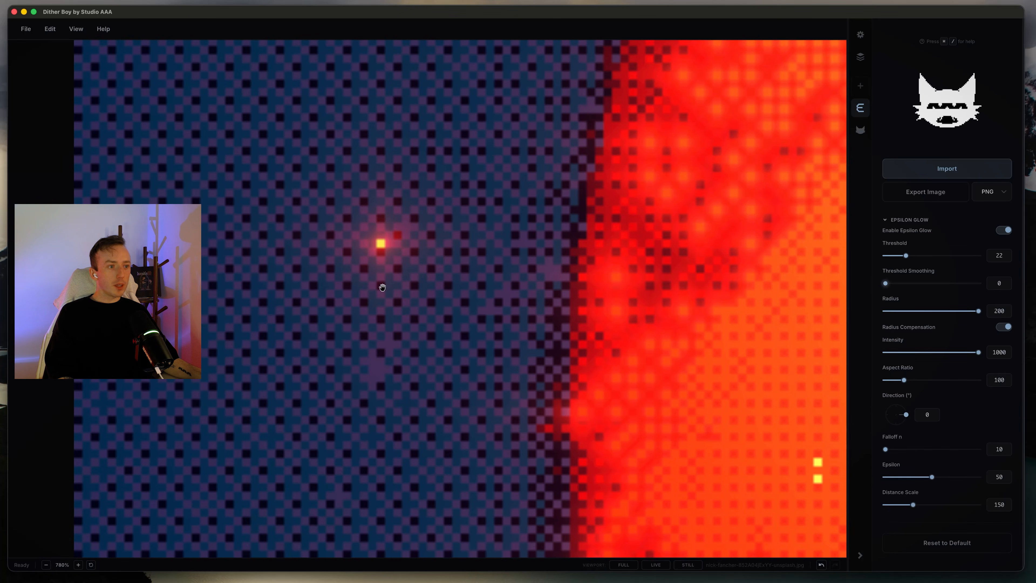
{"action": "left_click_drag", "start_coordinate": [324, 239], "coordinate": [319, 269]}
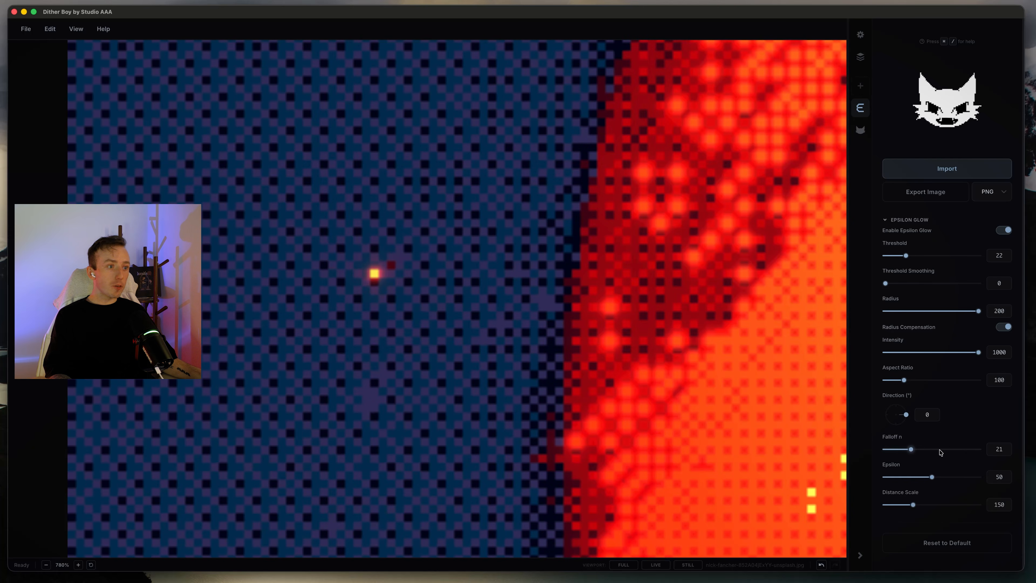
Try Distance Scale 26, settle on Falloff n 13 and Distance Scale 121, and compare the glow at Intensity 25 and 1000
{"action": "left_click_drag", "start_coordinate": [913, 504], "coordinate": [890, 506]}
{"action": "mouse_move", "coordinate": [902, 451]}
{"action": "left_mouse_down"}
{"action": "mouse_move", "coordinate": [937, 453]}
{"action": "mouse_move", "coordinate": [893, 456]}
{"action": "left_mouse_up"}
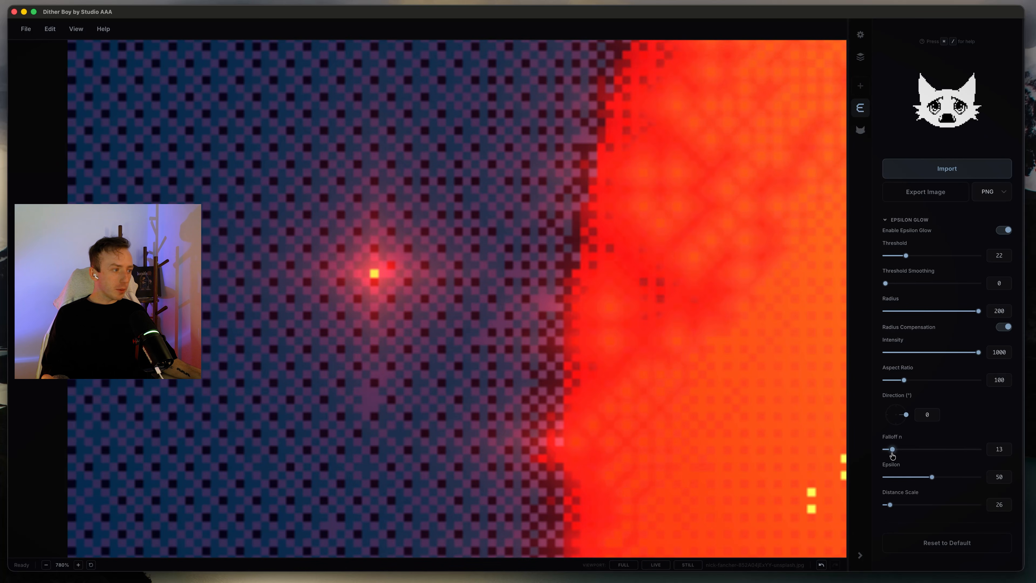
{"action": "left_click_drag", "start_coordinate": [890, 504], "coordinate": [908, 505]}
{"action": "left_click_drag", "start_coordinate": [978, 352], "coordinate": [887, 352]}
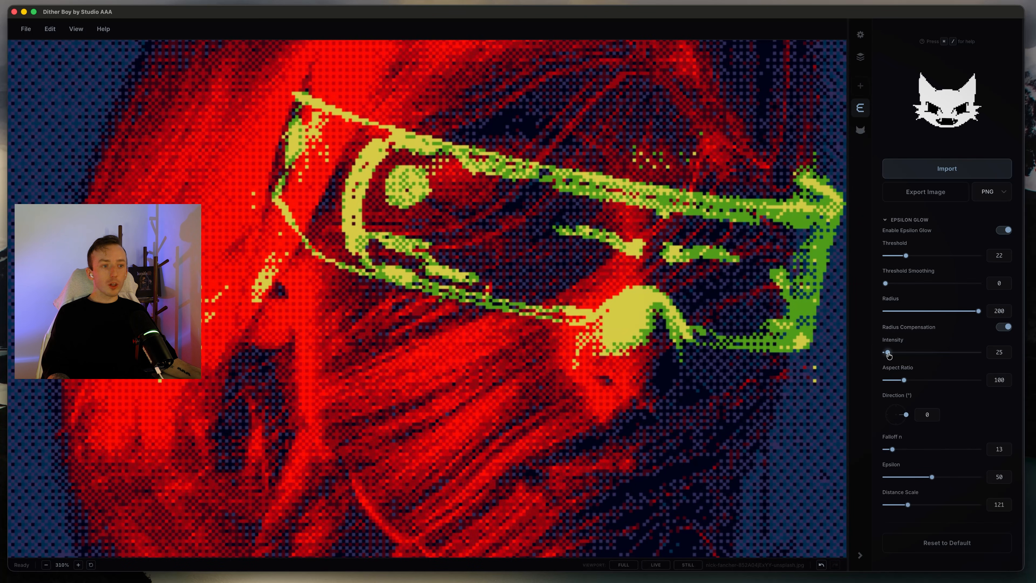
{"action": "left_click_drag", "start_coordinate": [887, 354], "coordinate": [978, 352]}
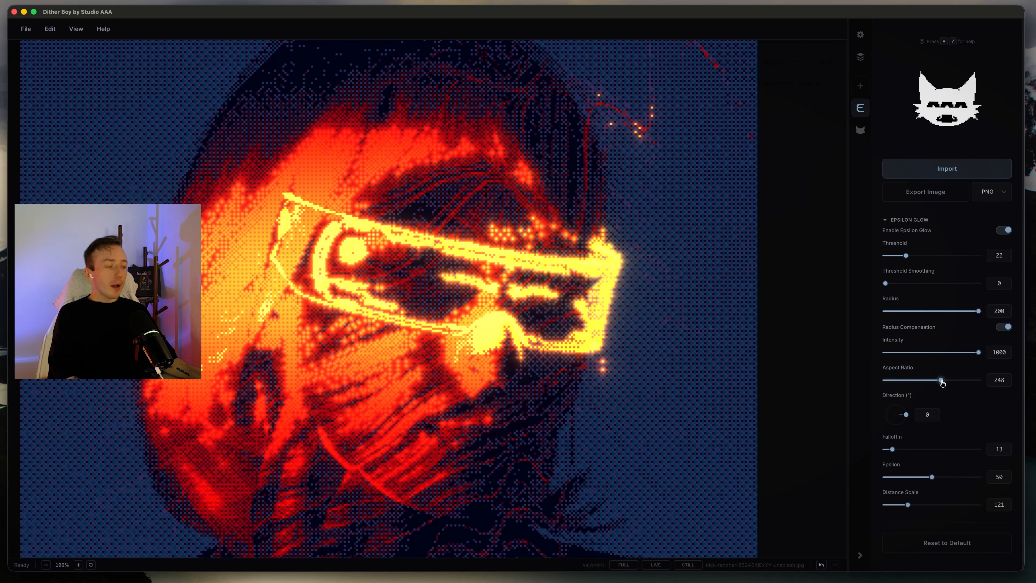
Try glow Aspect Ratios of 25 and 400, settle on 224, and set the Direction to 7°
{"action": "left_click_drag", "start_coordinate": [941, 384], "coordinate": [901, 387]}
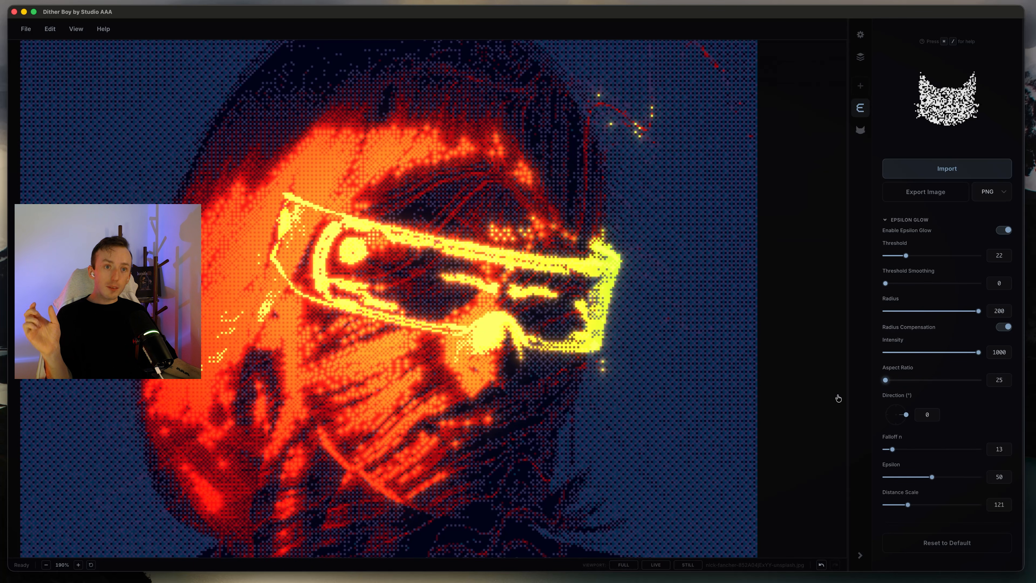
{"action": "left_click_drag", "start_coordinate": [885, 379], "coordinate": [1032, 392]}
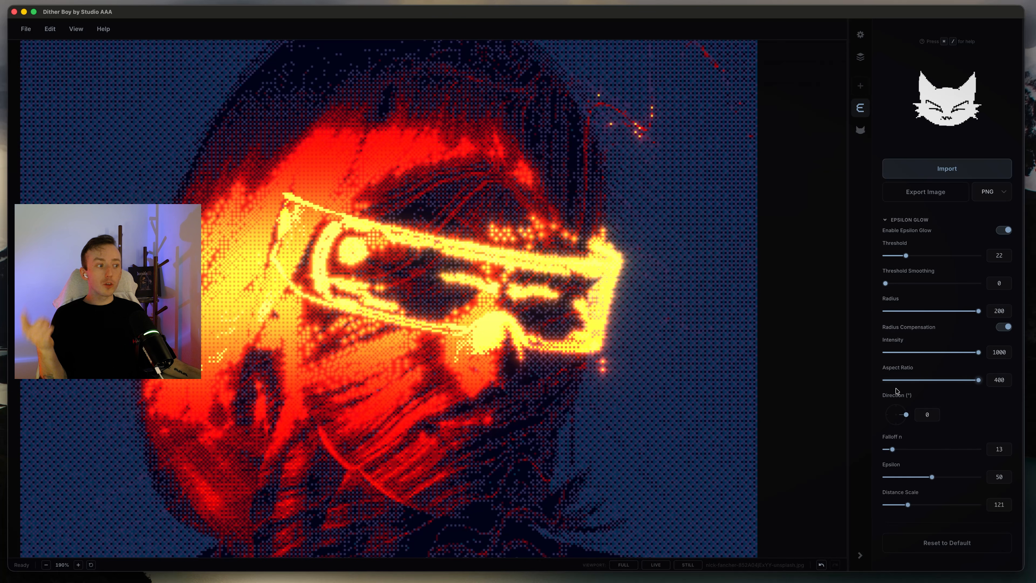
{"action": "left_click", "coordinate": [935, 379]}
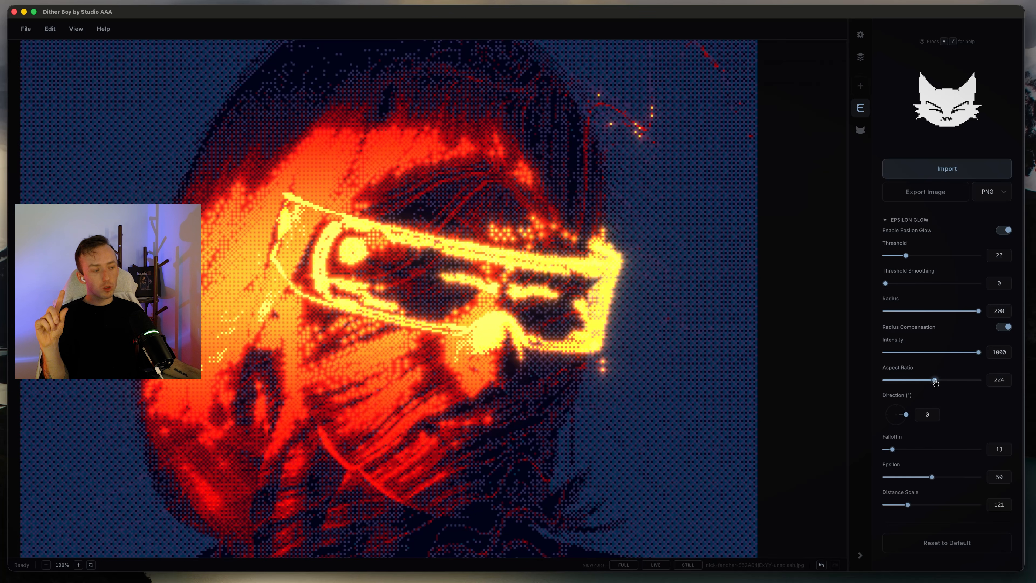
{"action": "left_click_drag", "start_coordinate": [906, 414], "coordinate": [906, 415]}
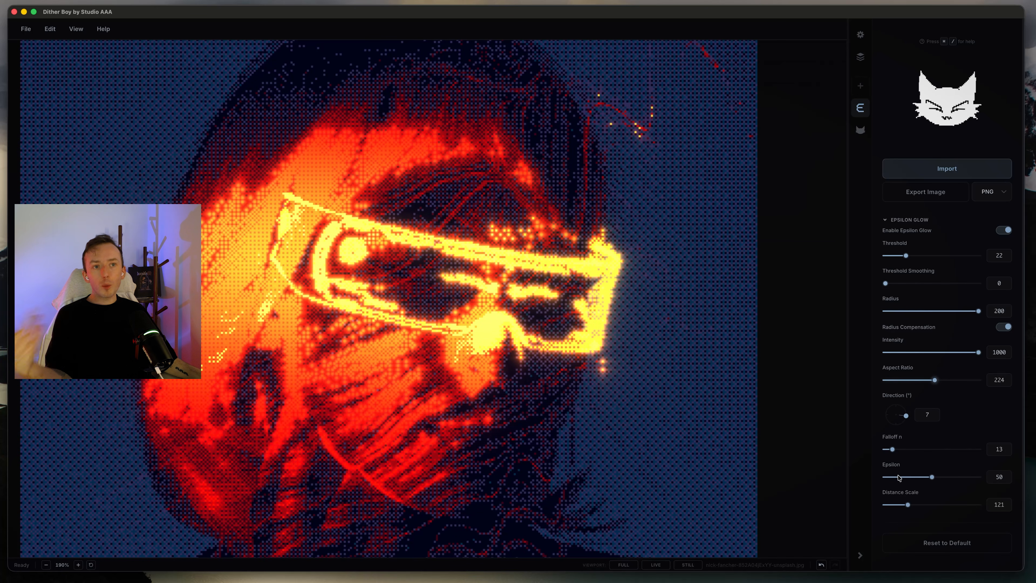
Try Epsilon 0 and glow thresholds of 43 and 21, and settle on Epsilon 33 and Threshold 31
{"action": "mouse_move", "coordinate": [910, 483]}
{"action": "left_mouse_down"}
{"action": "mouse_move", "coordinate": [856, 482]}
{"action": "mouse_move", "coordinate": [959, 480]}
{"action": "mouse_move", "coordinate": [906, 480]}
{"action": "left_mouse_up"}
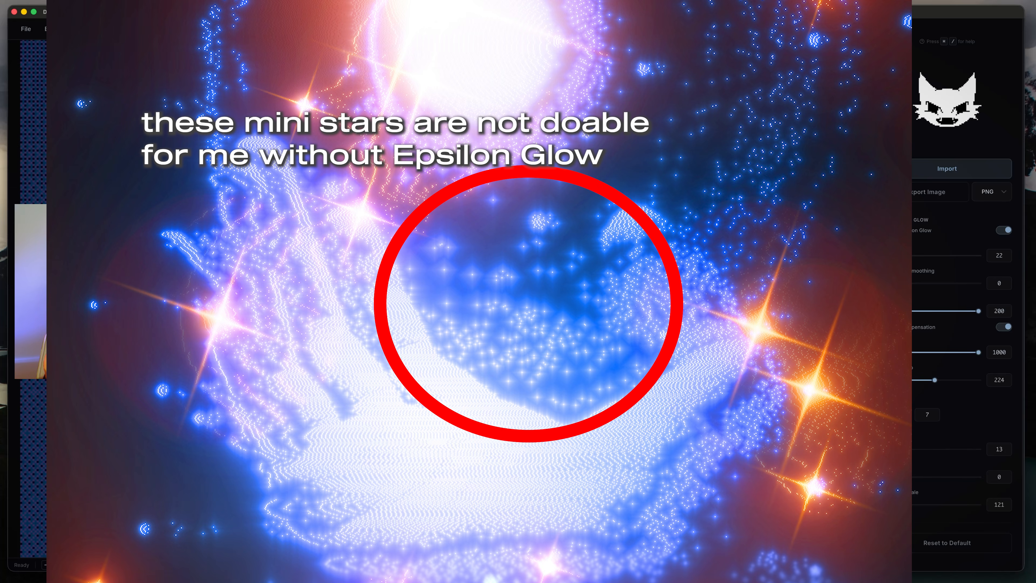
{"action": "left_click_drag", "start_coordinate": [904, 256], "coordinate": [925, 257]}
{"action": "left_click_drag", "start_coordinate": [885, 477], "coordinate": [916, 478]}
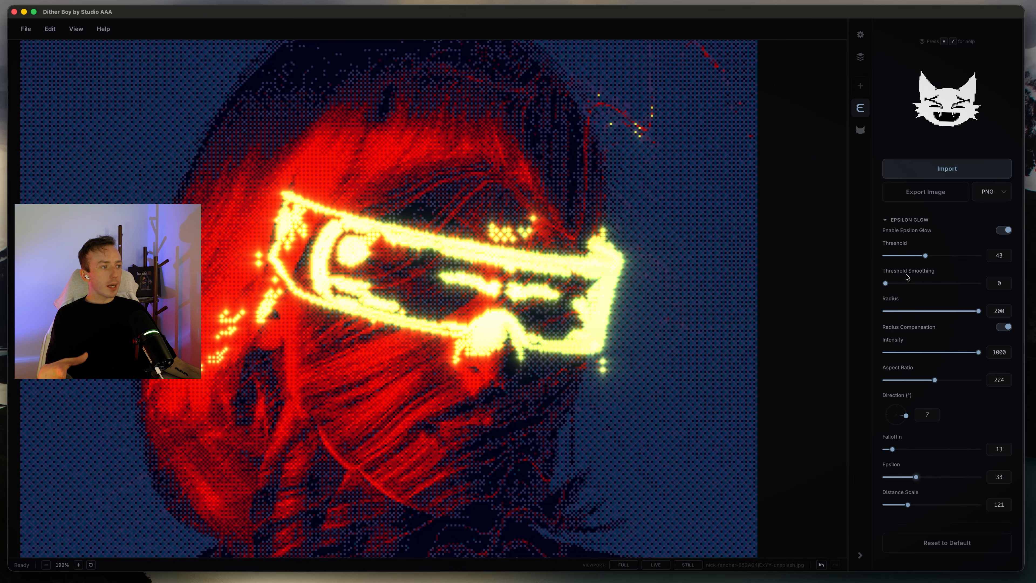
{"action": "left_click", "coordinate": [906, 257]}
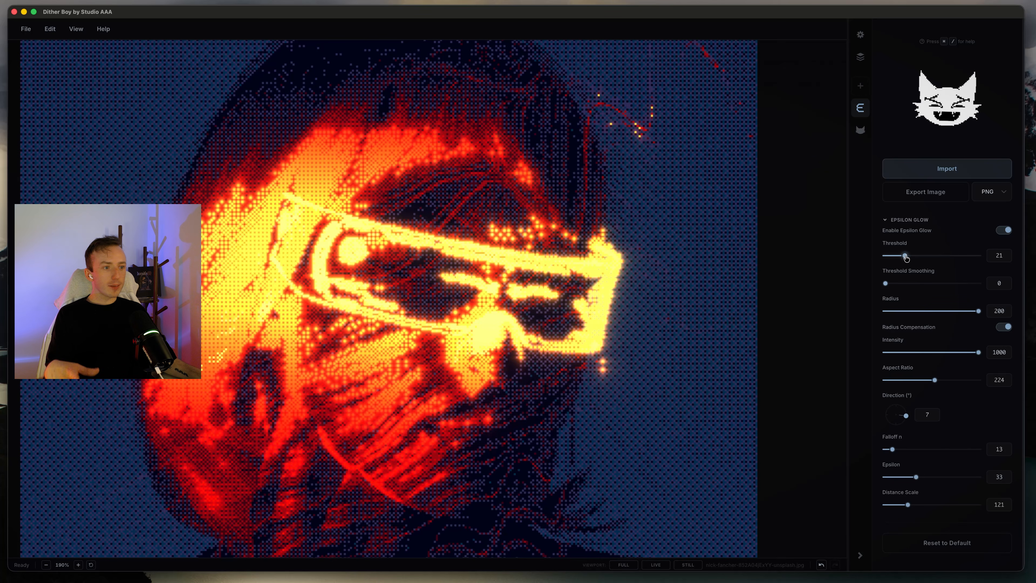
{"action": "left_click_drag", "start_coordinate": [904, 257], "coordinate": [914, 258]}
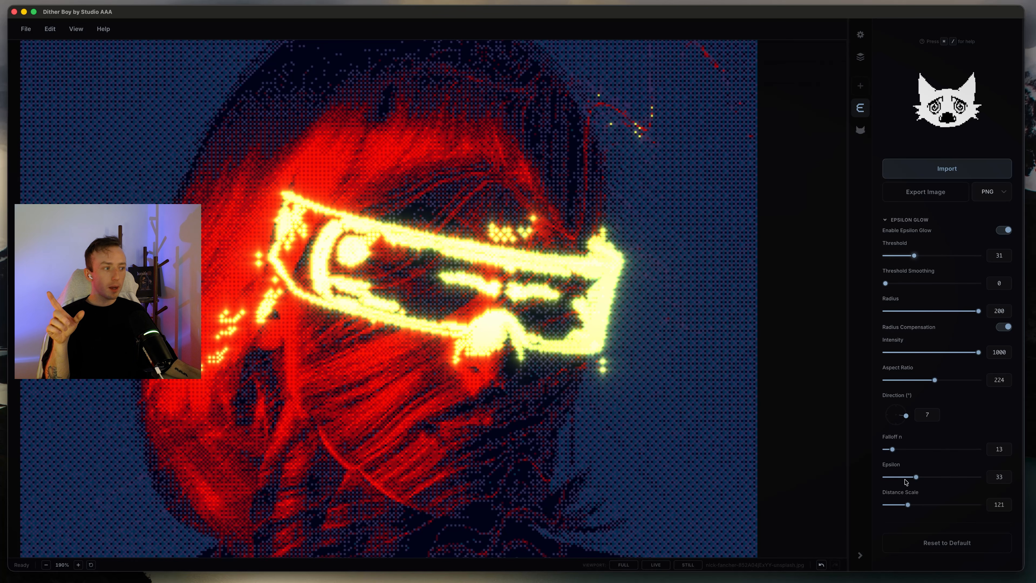
Set the glow's Distance Scale to 46, Falloff n to 15, Epsilon to 27 and Threshold Smoothing to 68
{"action": "left_click_drag", "start_coordinate": [905, 481], "coordinate": [894, 507]}
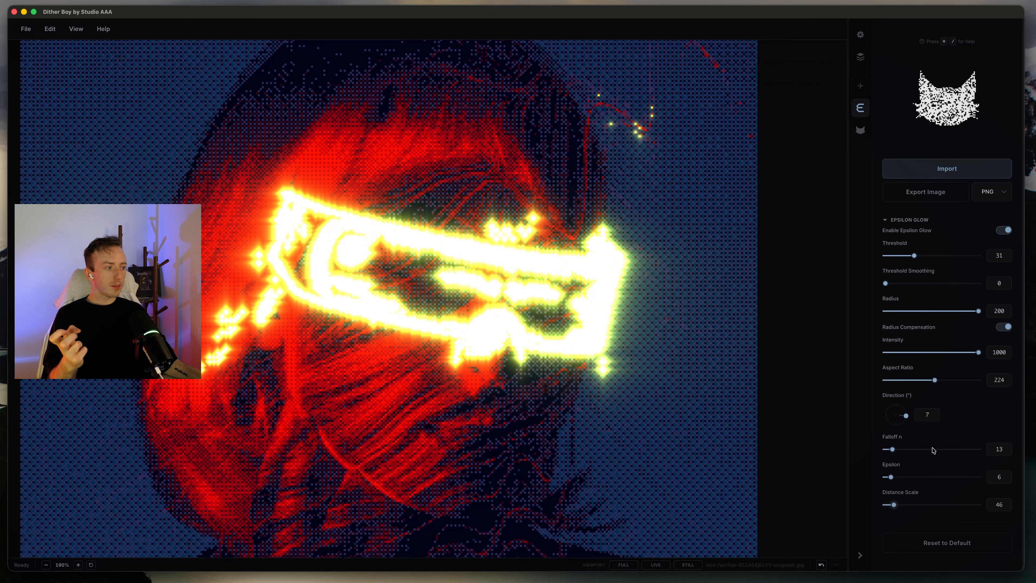
{"action": "left_click_drag", "start_coordinate": [933, 450], "coordinate": [936, 449]}
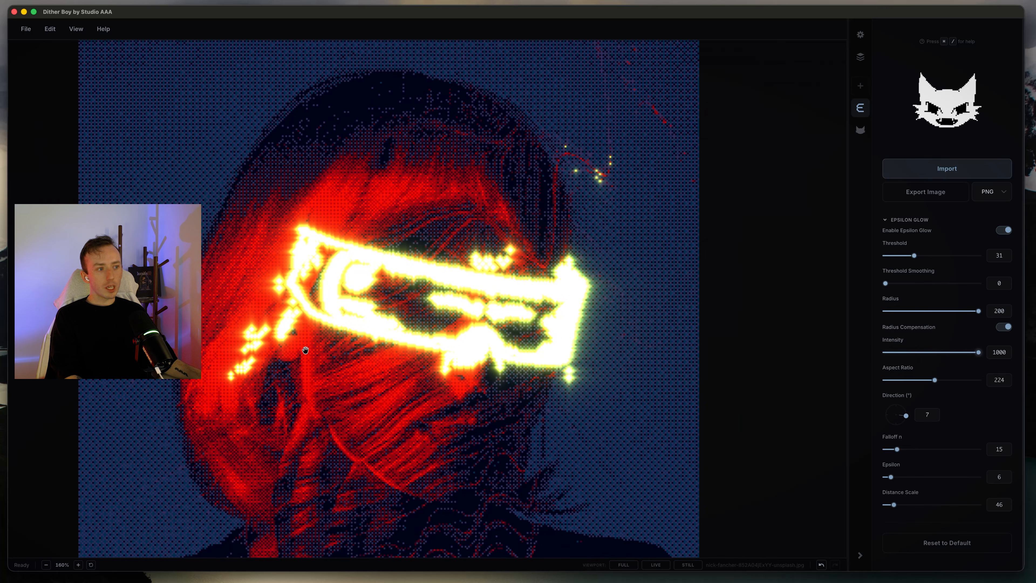
{"action": "left_click_drag", "start_coordinate": [681, 343], "coordinate": [645, 323]}
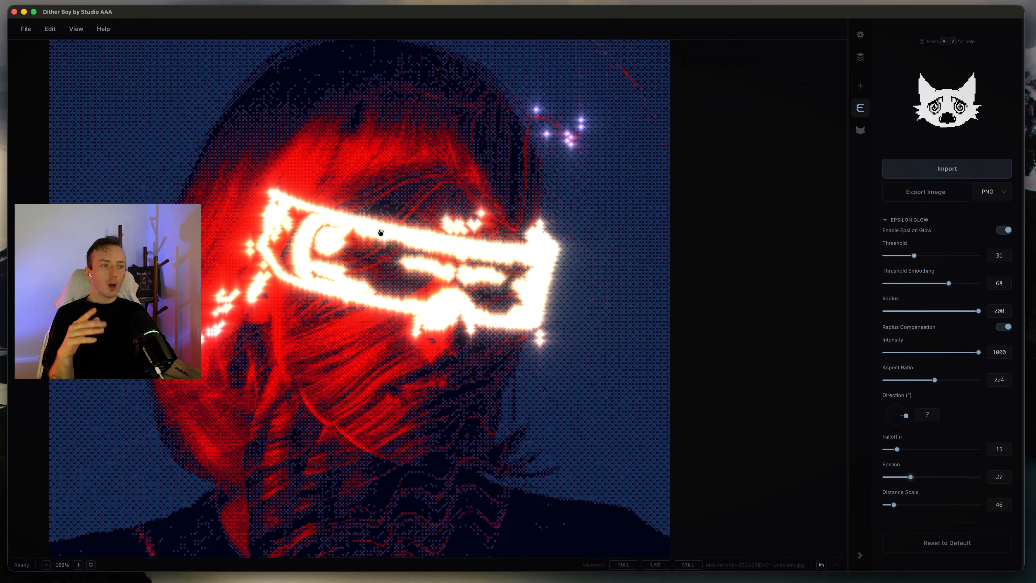
Inspect up close the star-shaped glows in the background, beside the hair and above the glasses
{"action": "scroll", "coordinate": [261, 247], "scroll_direction": "up", "scroll_amount": 5}
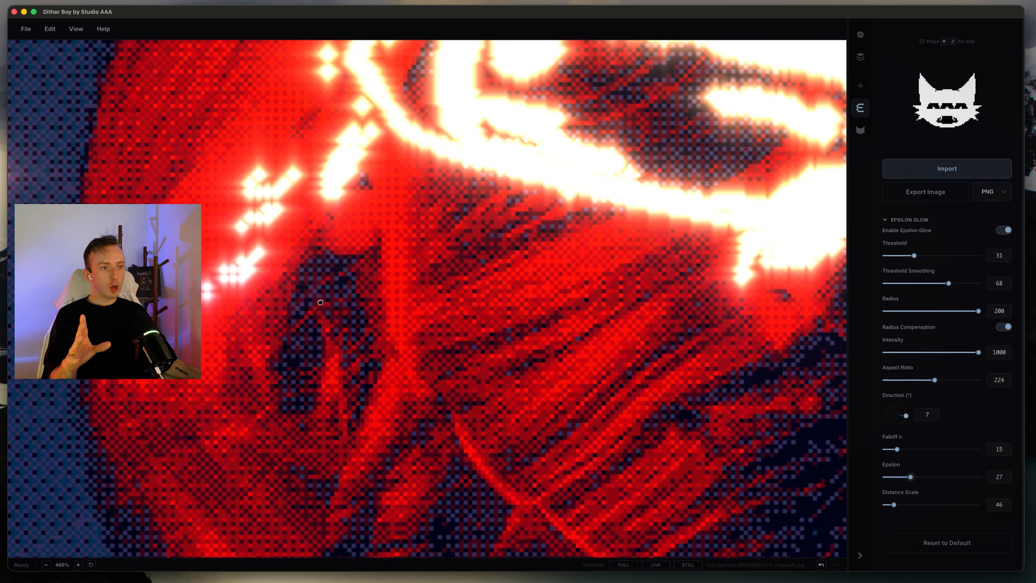
{"action": "left_click_drag", "start_coordinate": [320, 302], "coordinate": [397, 276]}
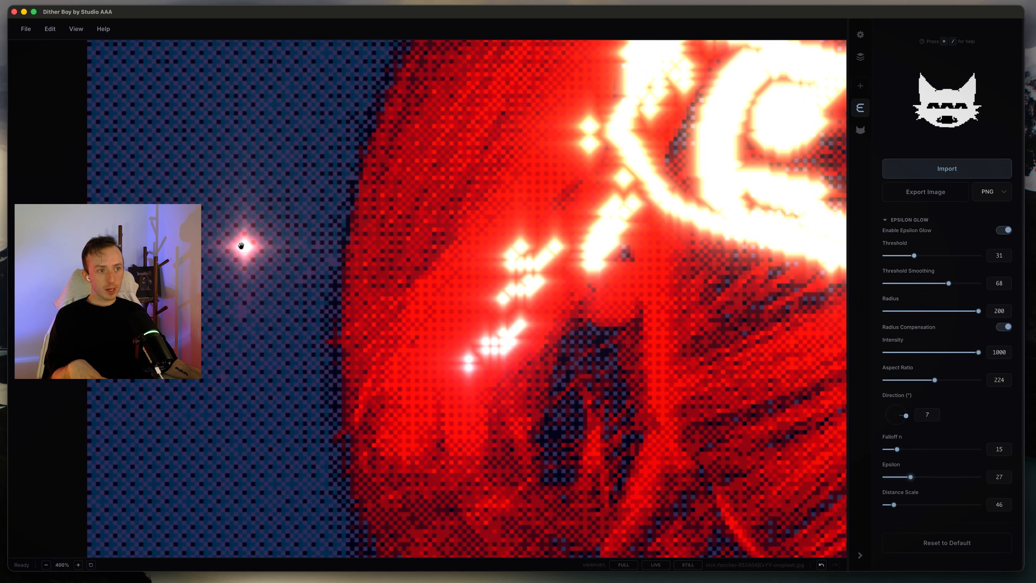
{"action": "left_click_drag", "start_coordinate": [241, 245], "coordinate": [301, 286]}
{"action": "scroll", "coordinate": [439, 320], "scroll_direction": "right", "scroll_amount": 10}
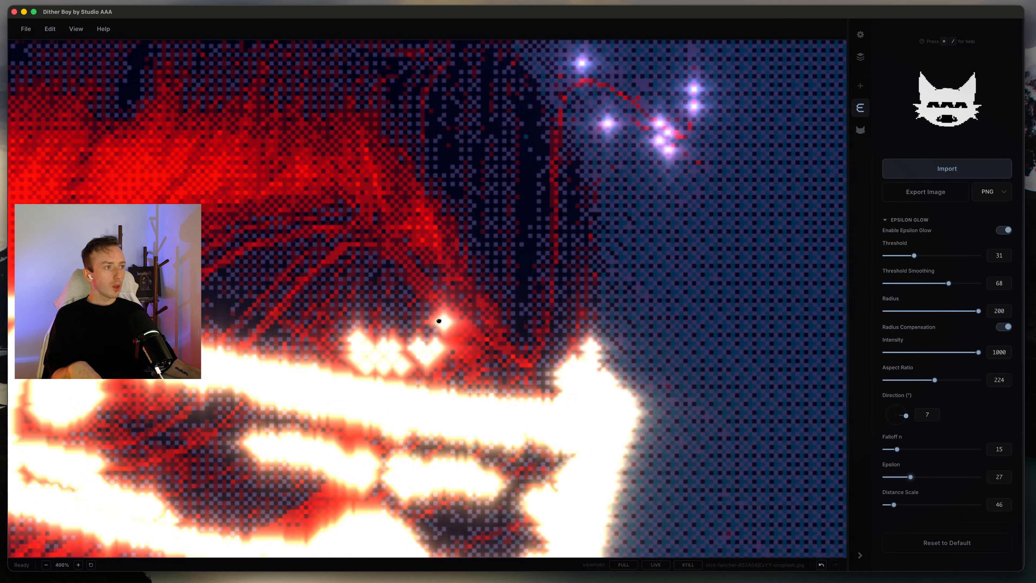
{"action": "scroll", "coordinate": [439, 320], "scroll_direction": "right", "scroll_amount": 8}
{"action": "scroll", "coordinate": [439, 321], "scroll_direction": "up", "scroll_amount": 8}
{"action": "scroll", "coordinate": [313, 312], "scroll_direction": "down", "scroll_amount": 5}
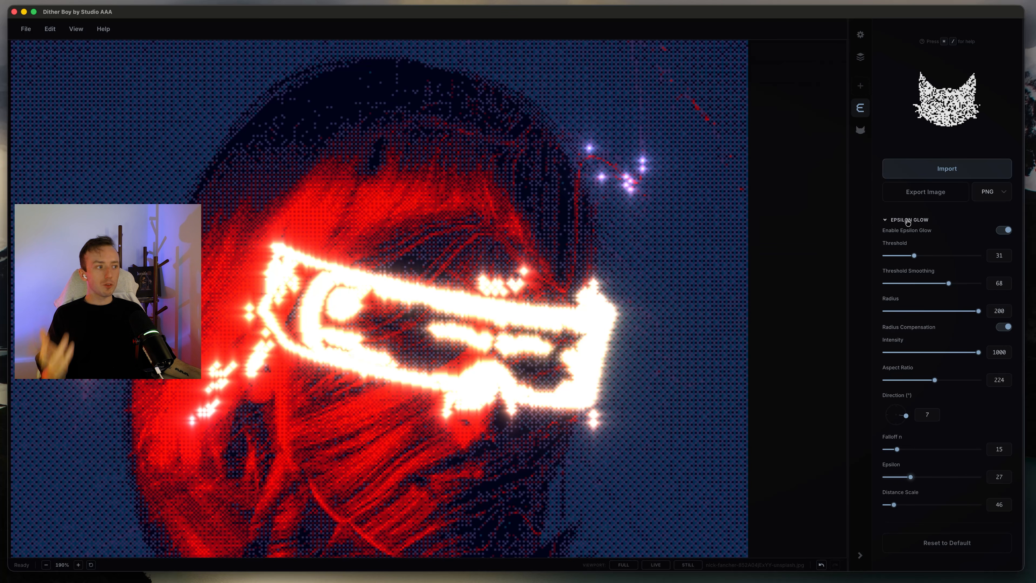
Reset the Epsilon Glow by disabling and re-enabling it, and set Threshold to 26, Radius to 200 and Intensity to 1000
{"action": "left_click", "coordinate": [1005, 230]}
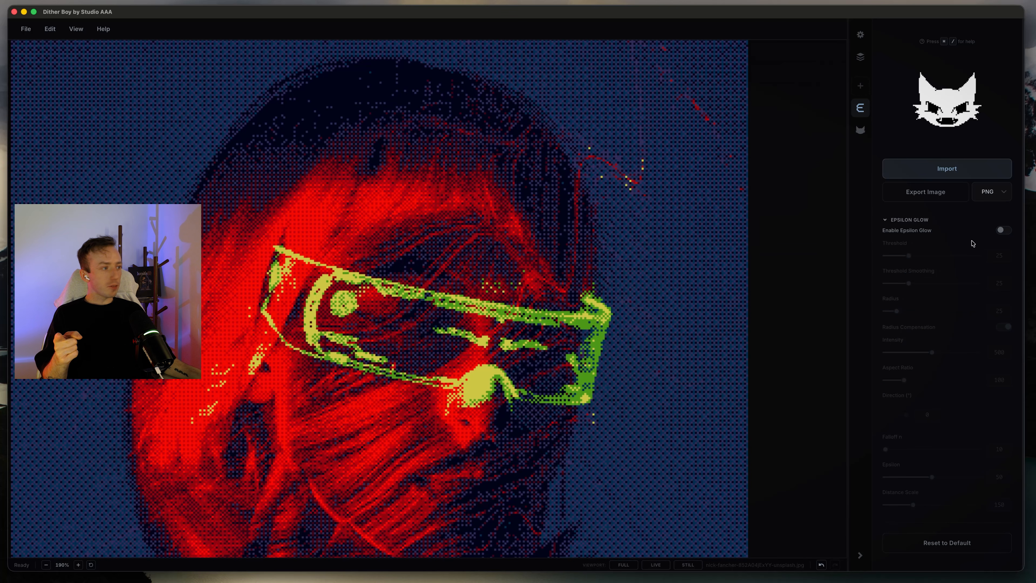
{"action": "left_click", "coordinate": [1007, 231]}
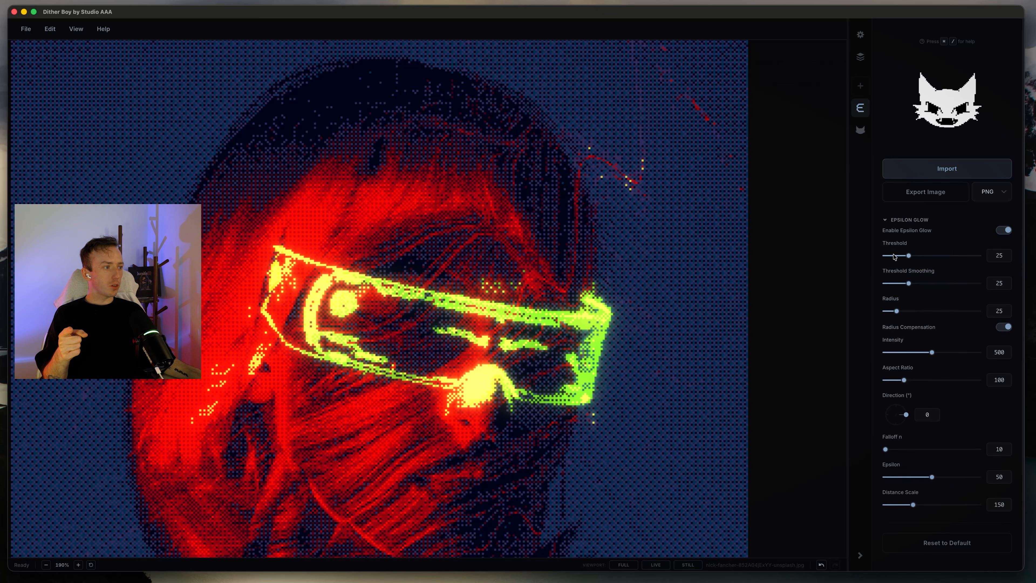
{"action": "left_click_drag", "start_coordinate": [894, 255], "coordinate": [904, 255]}
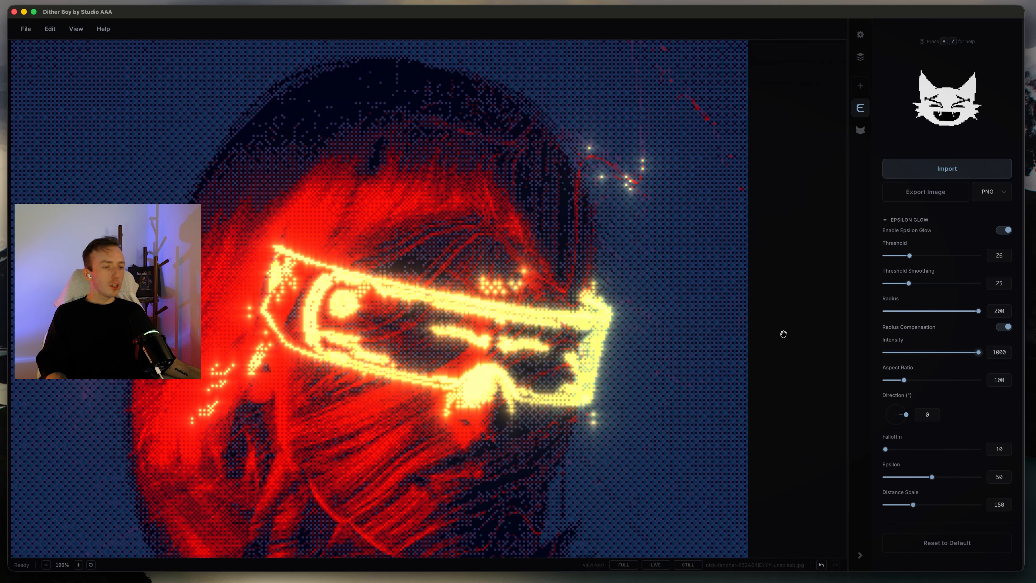
{"action": "left_click_drag", "start_coordinate": [430, 349], "coordinate": [435, 209]}
{"action": "left_click_drag", "start_coordinate": [322, 224], "coordinate": [388, 332]}
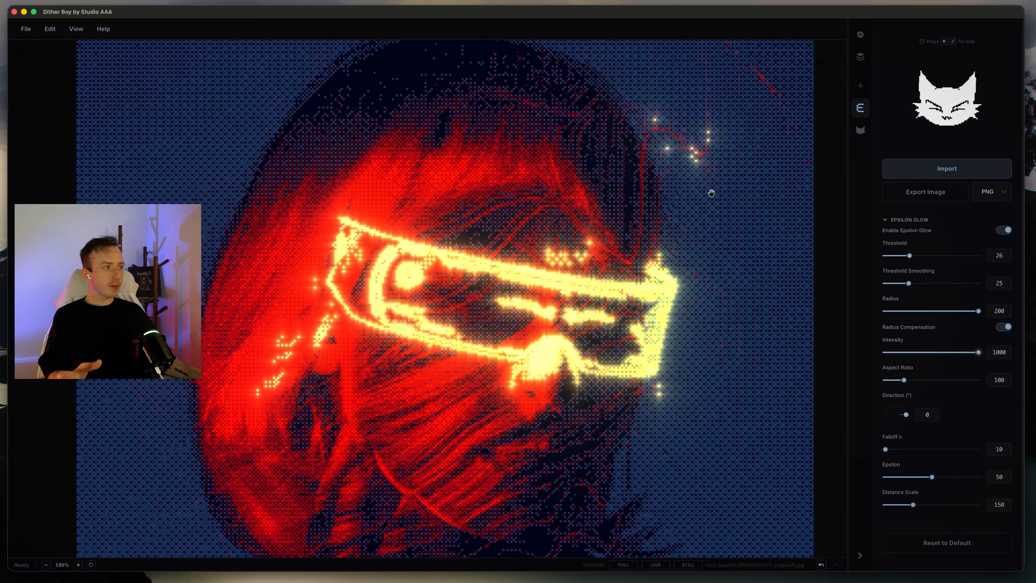
Add and enable a Chromatic Effects layer, and place it between the Epsilon Glow and dither layers
{"action": "left_click", "coordinate": [859, 86]}
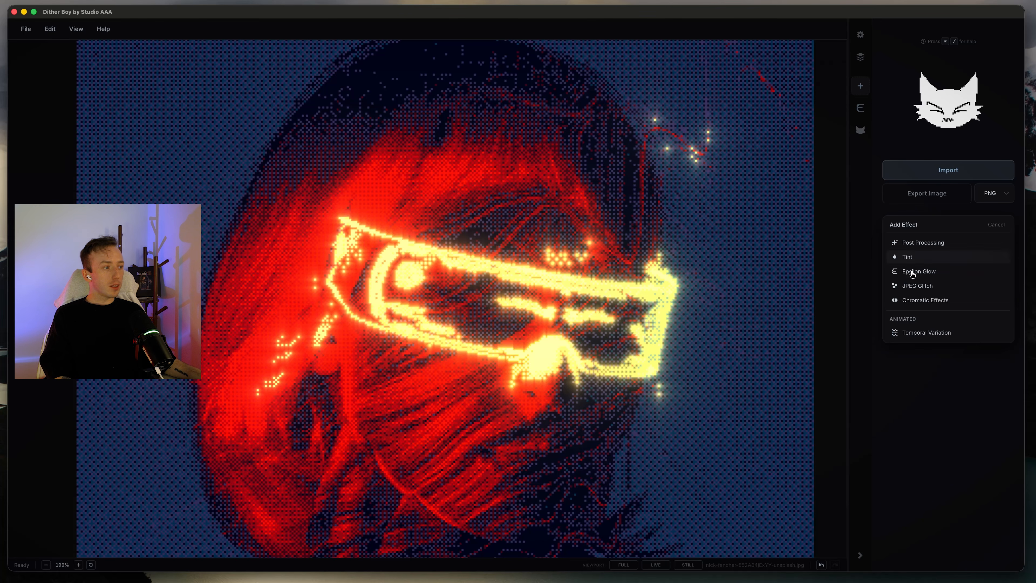
{"action": "left_click", "coordinate": [921, 305]}
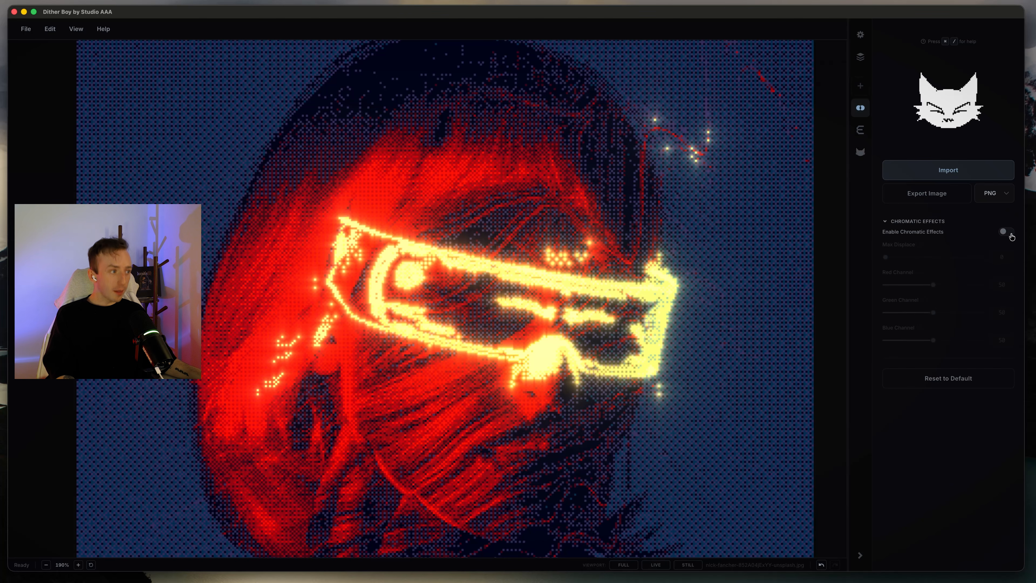
{"action": "left_click", "coordinate": [1007, 232]}
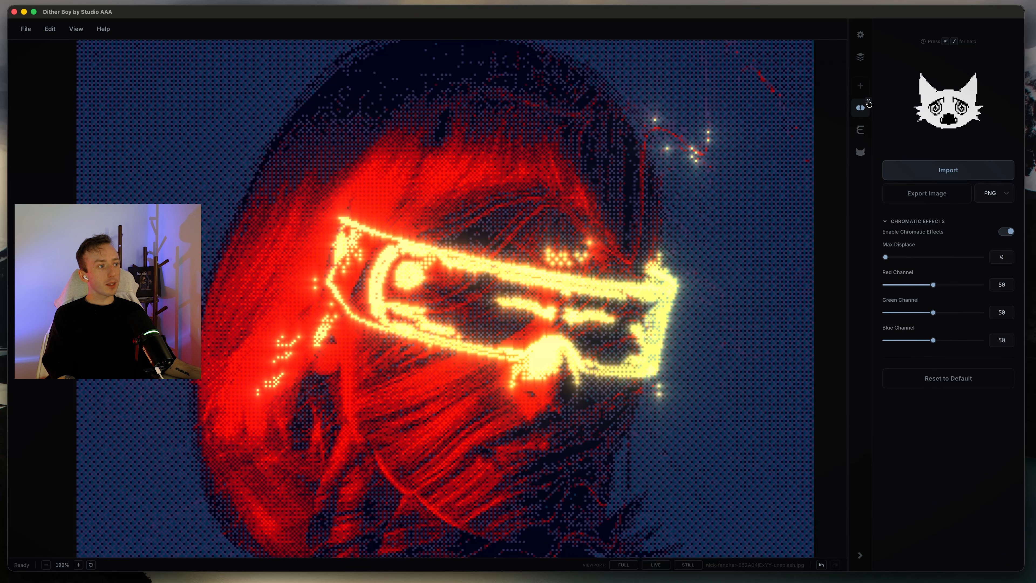
{"action": "left_click", "coordinate": [868, 102]}
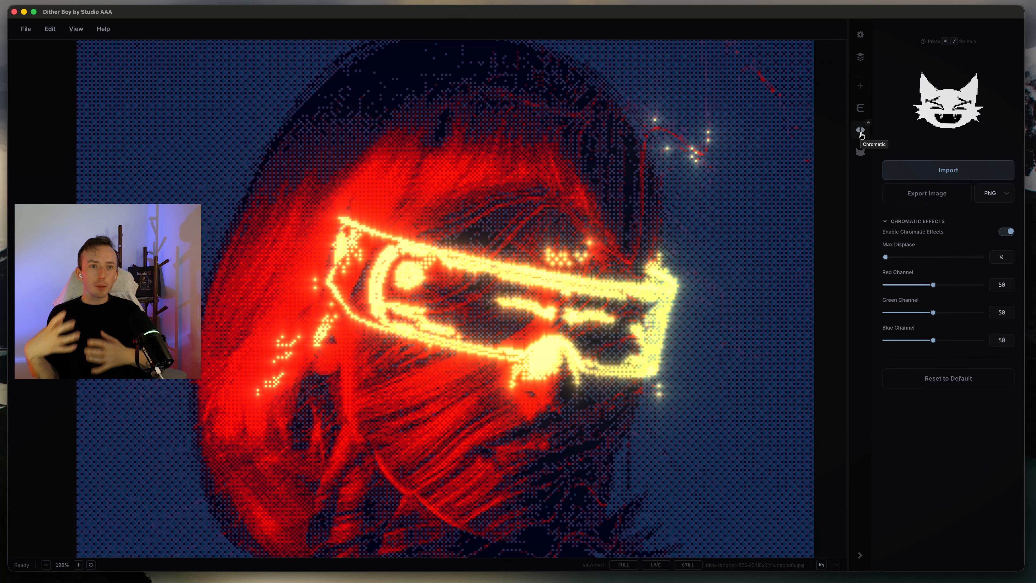
Set the chromatic effect's Max Displace to 20 and its Red Channel to 0
{"action": "left_click_drag", "start_coordinate": [885, 257], "coordinate": [981, 257]}
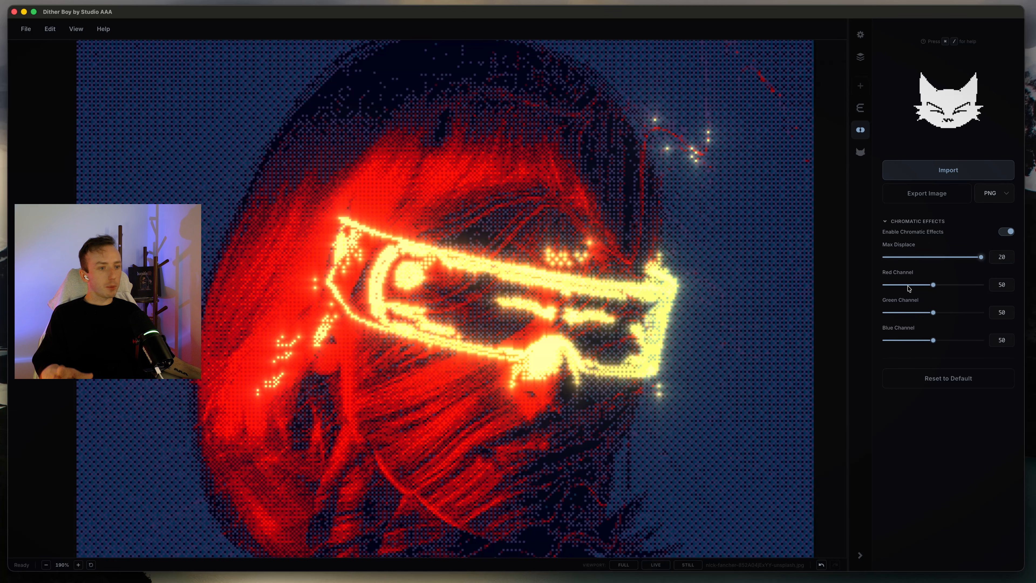
{"action": "left_click_drag", "start_coordinate": [909, 287], "coordinate": [881, 285]}
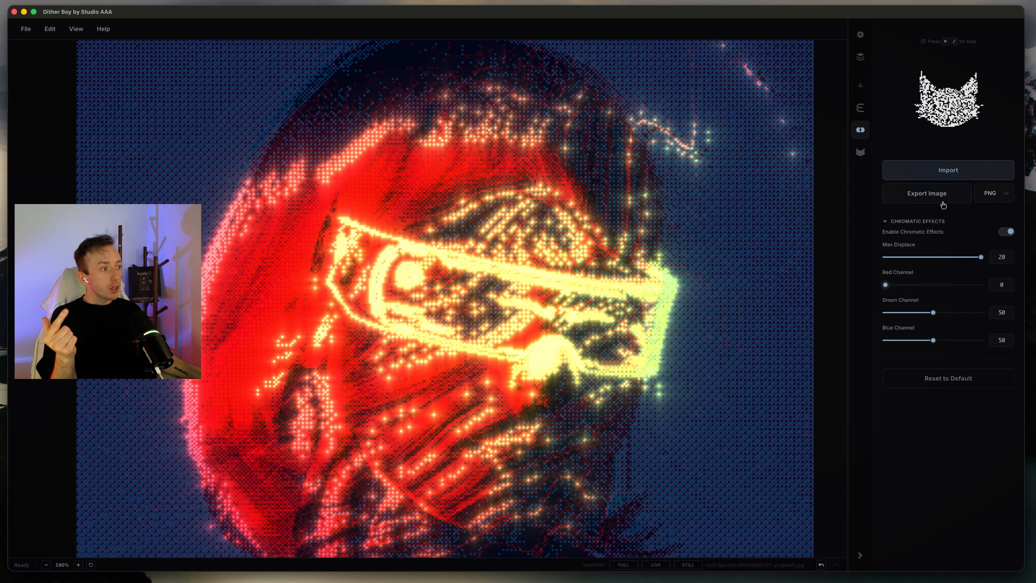
Compare the area around the glasses up close with Chromatic Effects disabled and enabled
{"action": "left_click", "coordinate": [998, 229]}
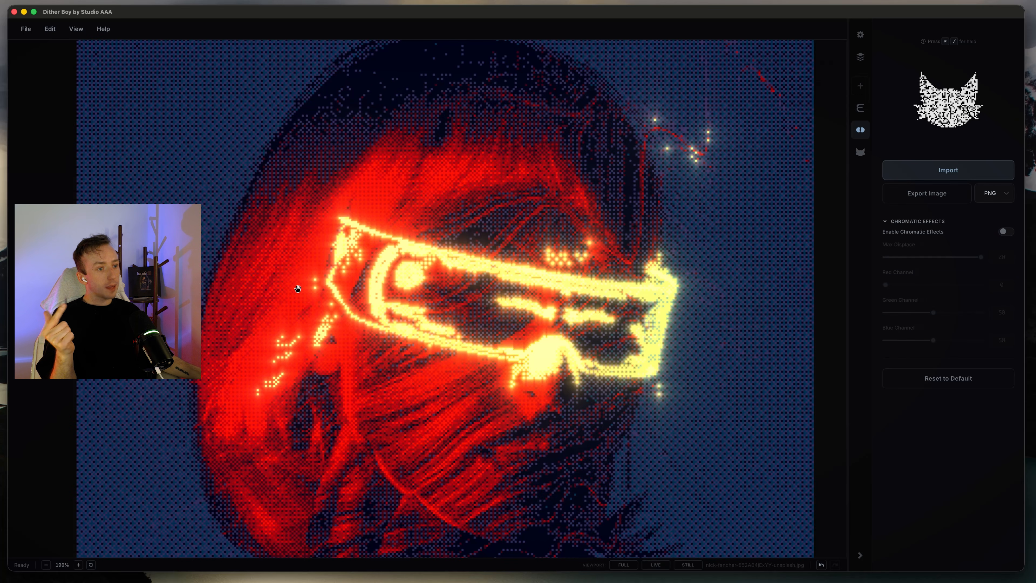
{"action": "scroll", "coordinate": [298, 288], "scroll_direction": "up", "scroll_amount": 20}
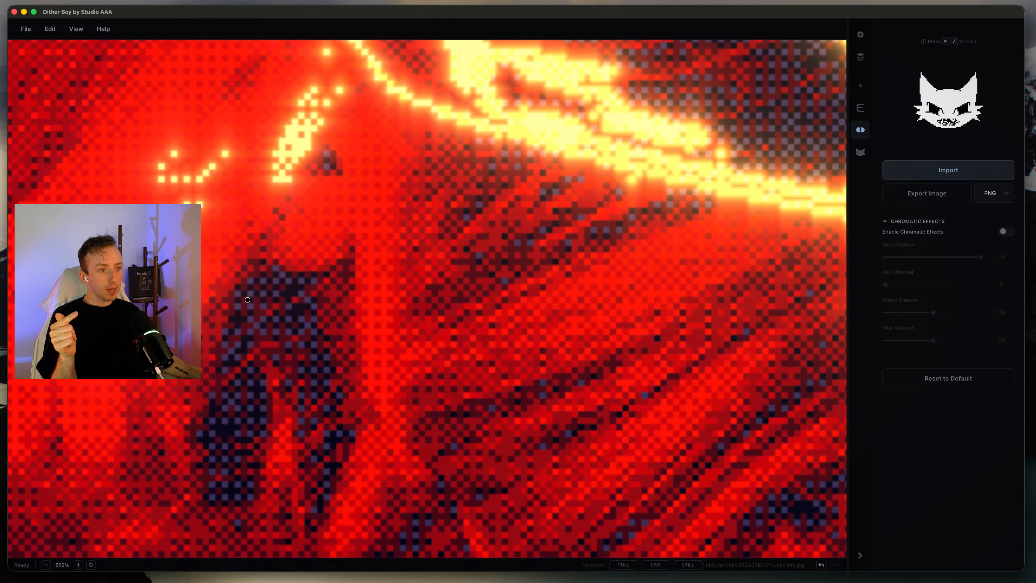
{"action": "left_click_drag", "start_coordinate": [247, 299], "coordinate": [267, 477]}
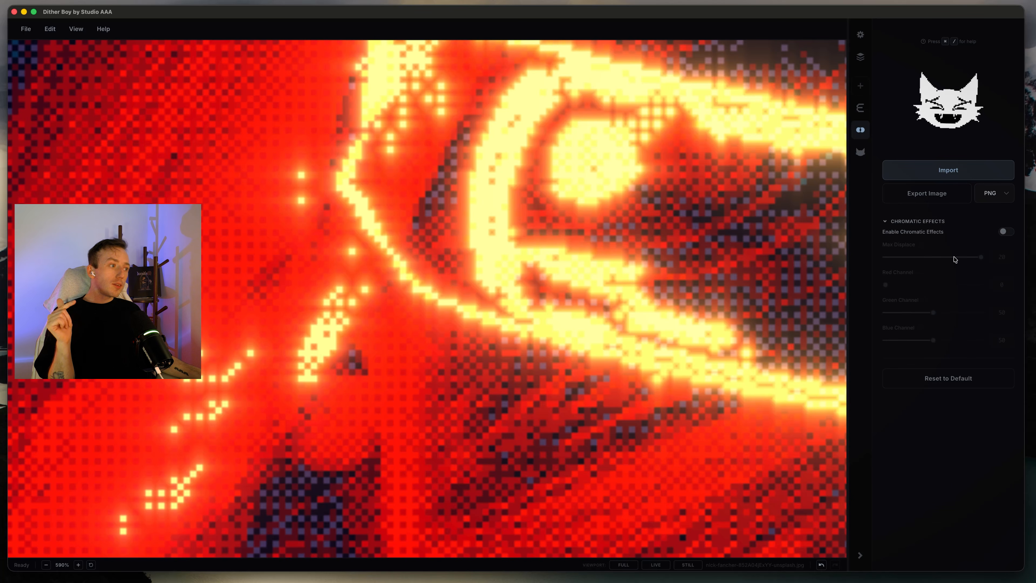
{"action": "left_click", "coordinate": [1006, 232]}
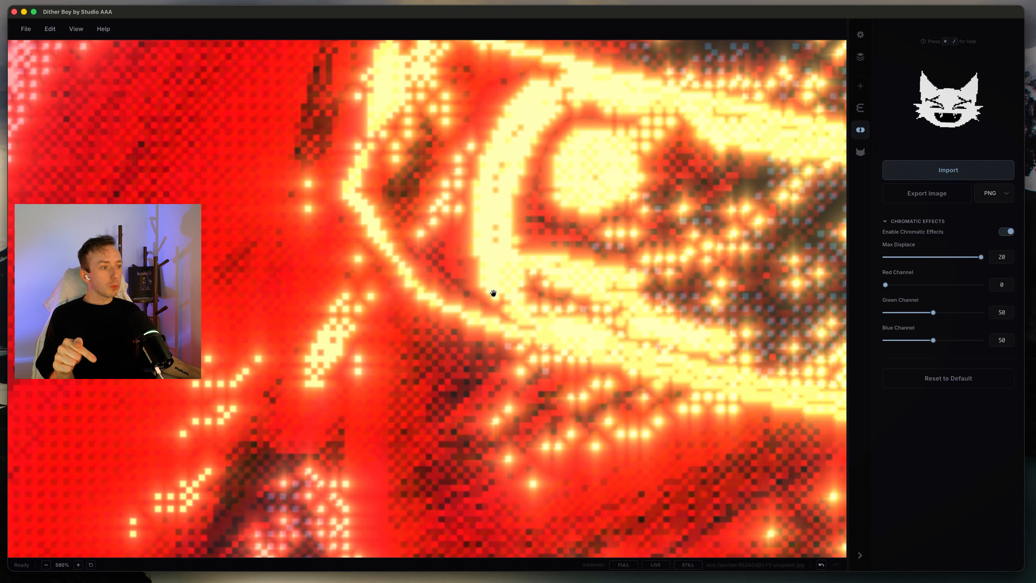
Compare the Red Channel at 0 and at 50 across the whole portrait, leaving it at 50
{"action": "scroll", "coordinate": [489, 265], "scroll_direction": "down", "scroll_amount": 20}
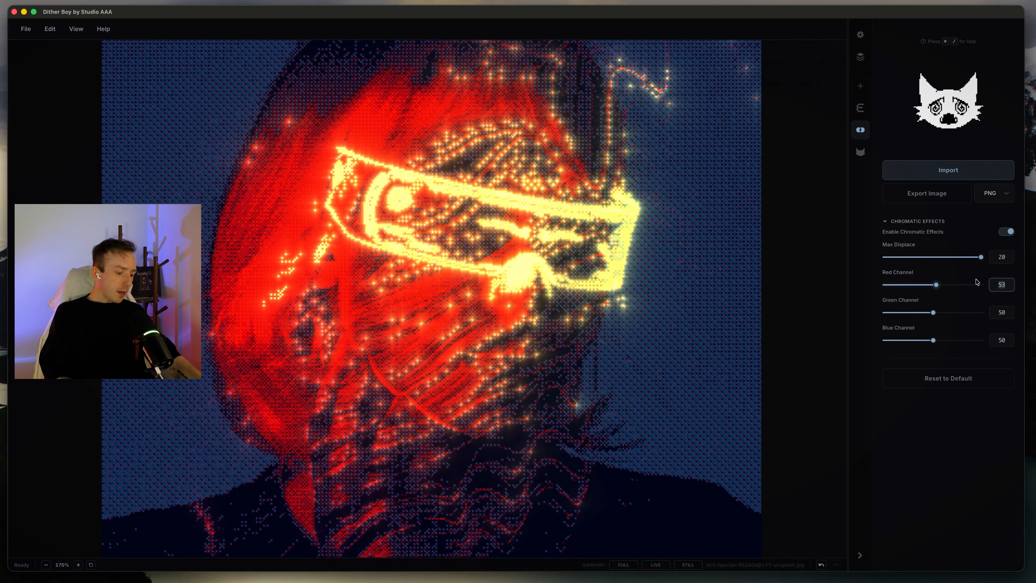
{"action": "type", "text": "0"}
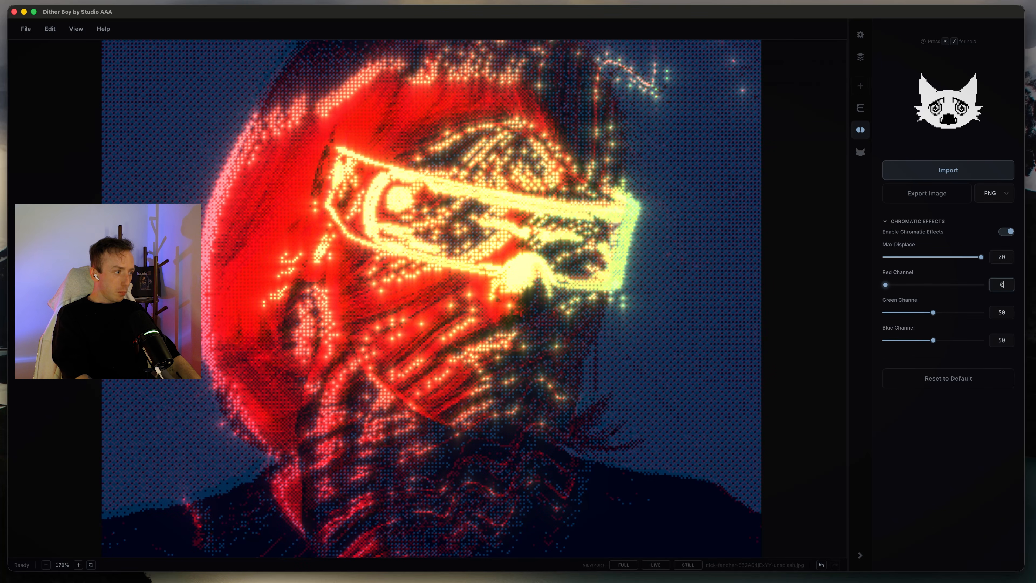
{"action": "type", "text": "50"}
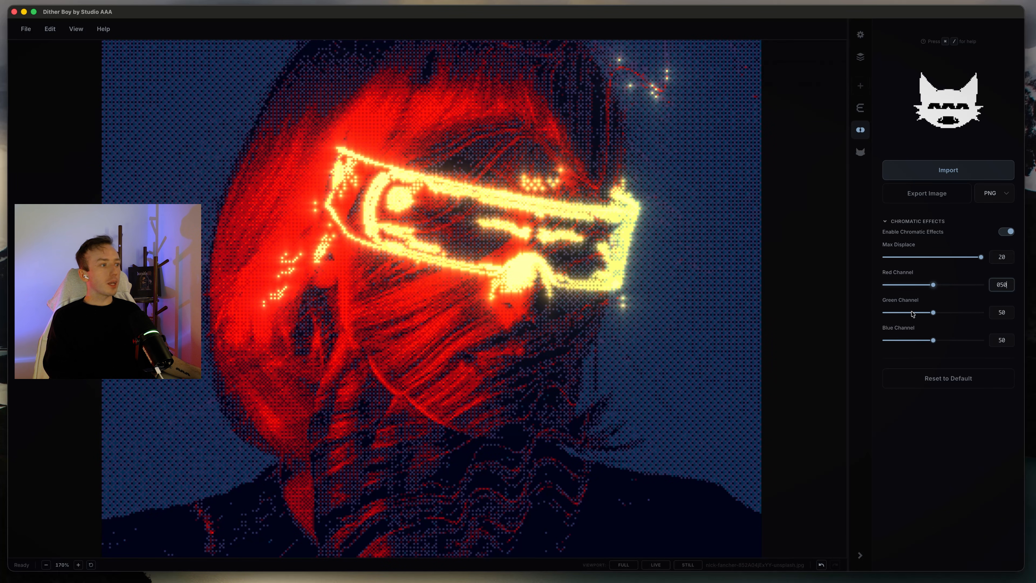
Set the chromatic effect's Green Channel to 8, Blue Channel to 48 and Red Channel to 43
{"action": "left_click_drag", "start_coordinate": [932, 313], "coordinate": [890, 312]}
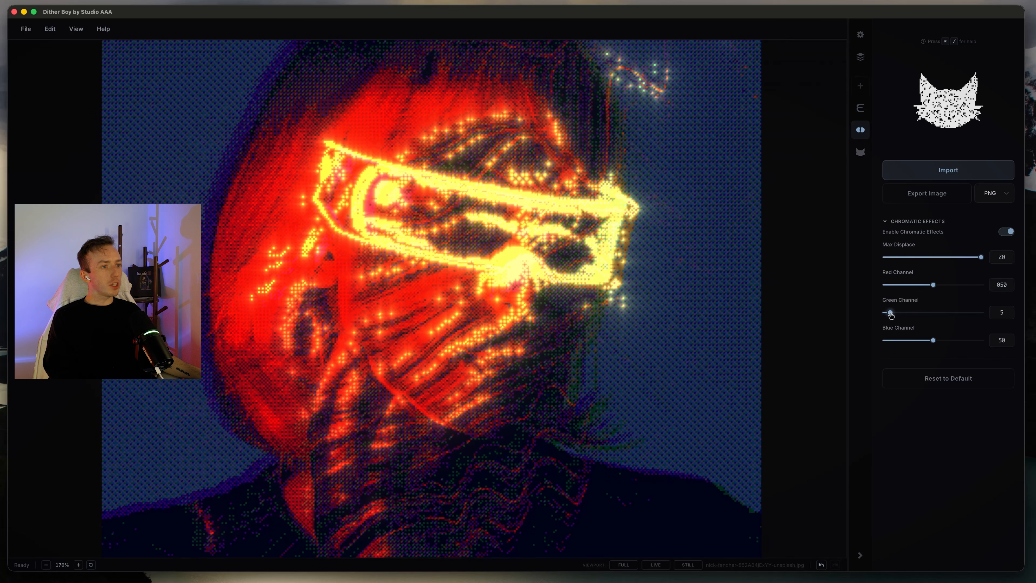
{"action": "mouse_move", "coordinate": [933, 340]}
{"action": "left_mouse_down"}
{"action": "mouse_move", "coordinate": [971, 339]}
{"action": "mouse_move", "coordinate": [882, 346]}
{"action": "mouse_move", "coordinate": [993, 348]}
{"action": "mouse_move", "coordinate": [932, 348]}
{"action": "left_mouse_up"}
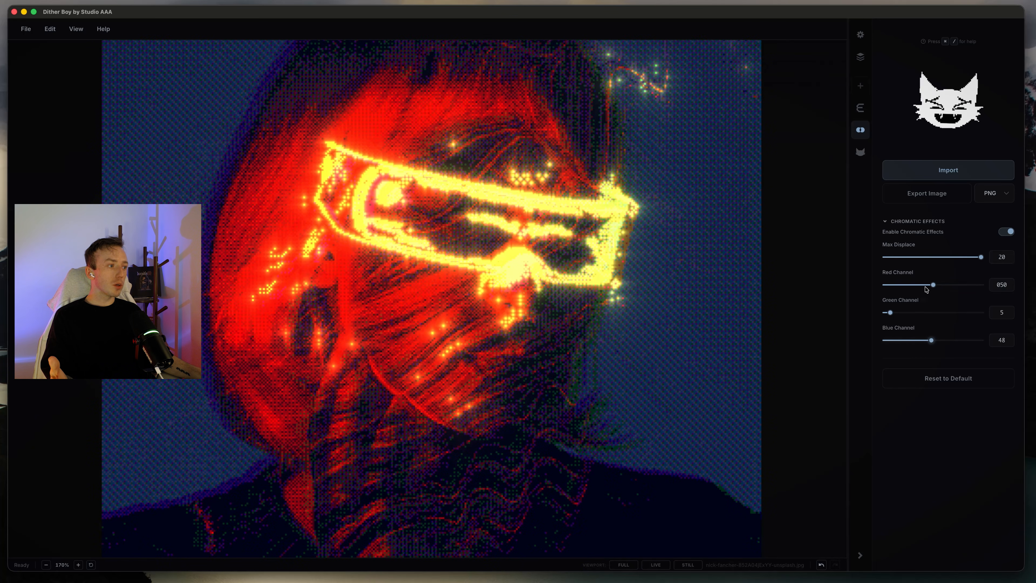
{"action": "left_click_drag", "start_coordinate": [933, 286], "coordinate": [893, 313]}
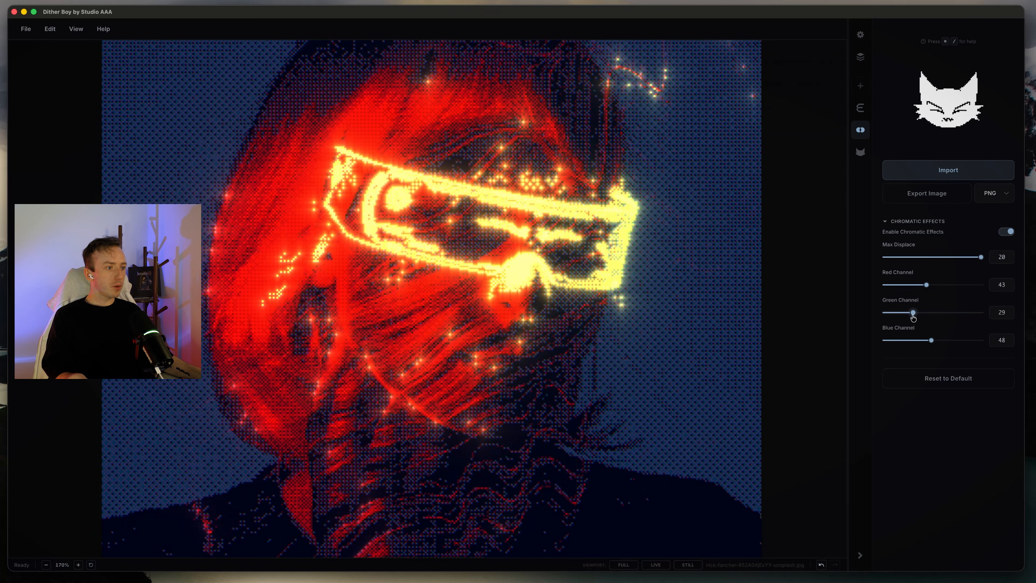
Switch the dither layer's color palette category from Source to Monochrome with the Grayscale palette
{"action": "left_click", "coordinate": [864, 160]}
{"action": "scroll", "coordinate": [925, 259], "scroll_direction": "up", "scroll_amount": 10}
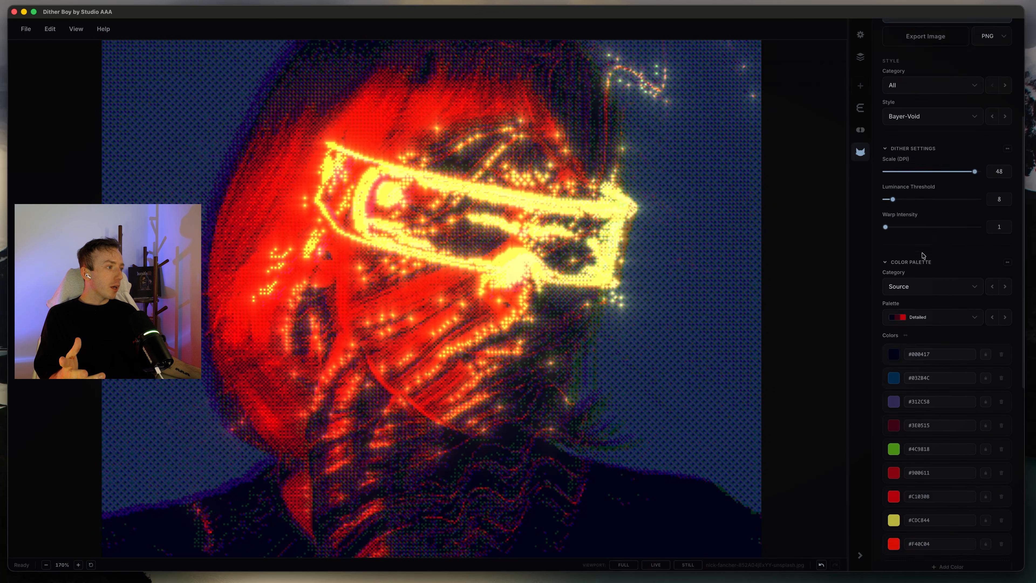
{"action": "left_click", "coordinate": [931, 317]}
{"action": "left_click", "coordinate": [913, 357]}
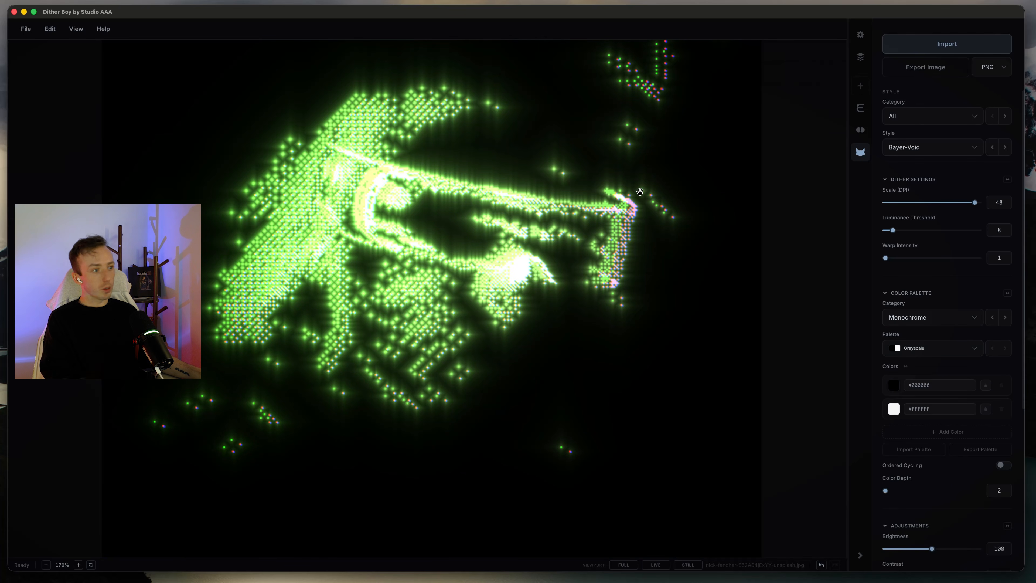
Disable the Epsilon Glow, compare the dots with Chromatic Effects off and on, and reset the Chromatic Effects to default
{"action": "scroll", "coordinate": [367, 322], "scroll_direction": "up", "scroll_amount": 5}
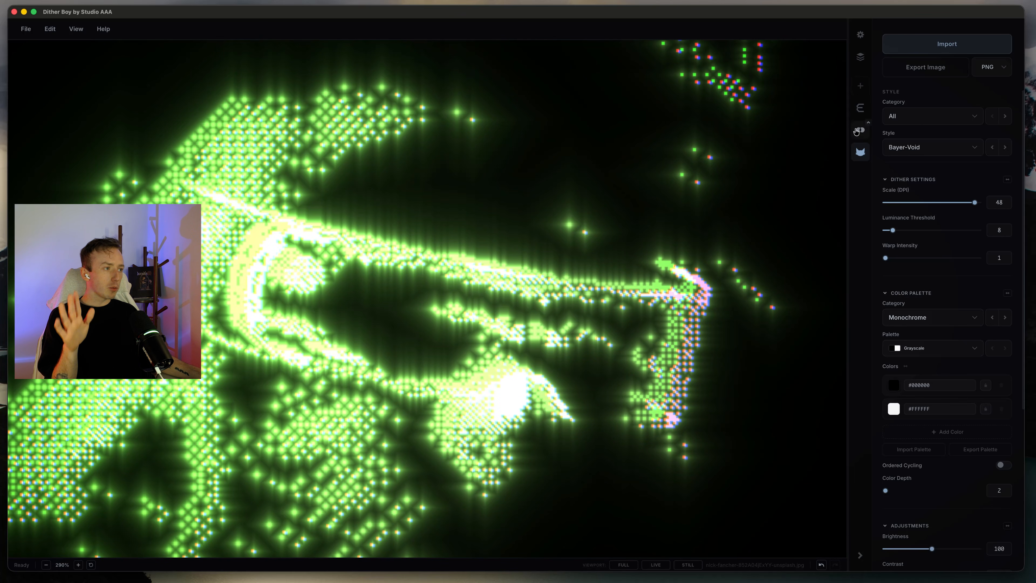
{"action": "left_click", "coordinate": [860, 108]}
{"action": "left_click", "coordinate": [1005, 224]}
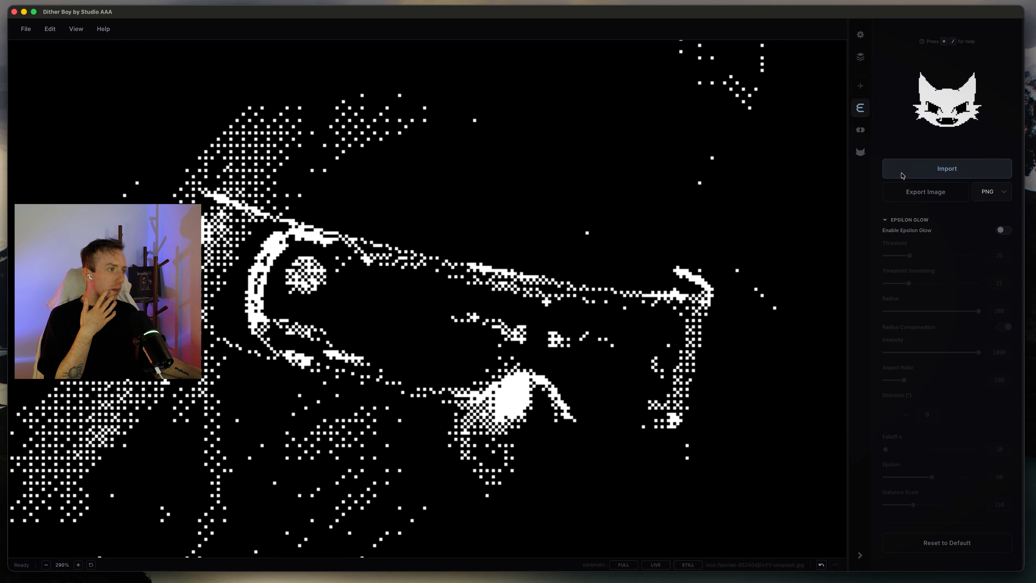
{"action": "left_click", "coordinate": [860, 130]}
{"action": "left_click", "coordinate": [1006, 232]}
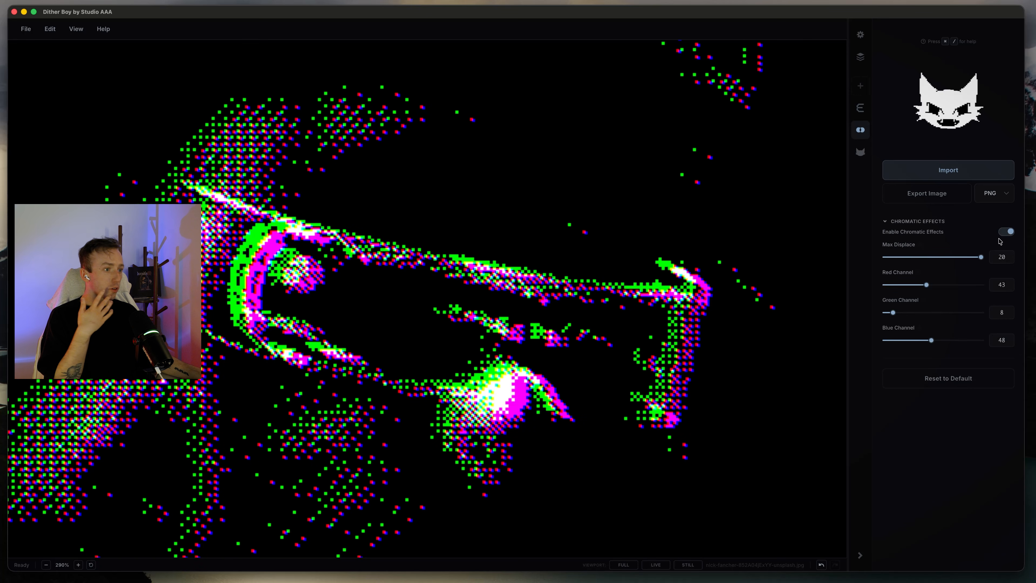
{"action": "scroll", "coordinate": [374, 284], "scroll_direction": "up", "scroll_amount": 5}
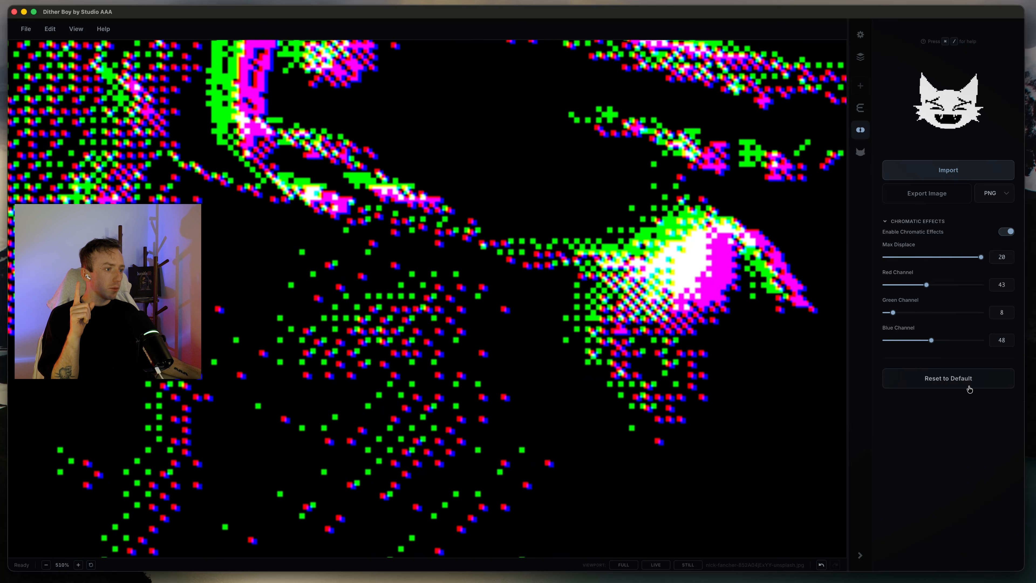
{"action": "left_click", "coordinate": [968, 384]}
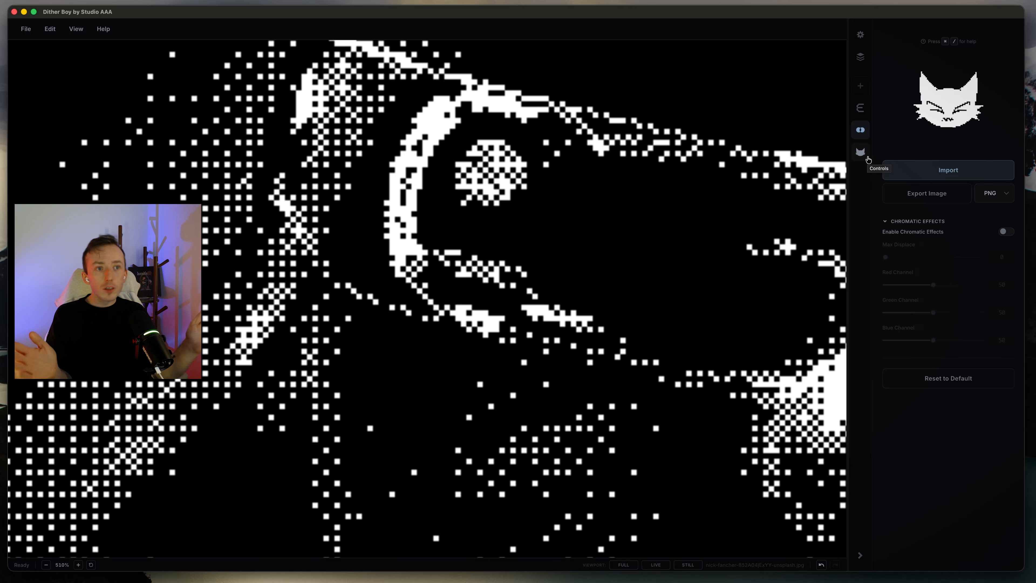
Enable the Epsilon Glow on the black-and-white dots and raise its Threshold to 100
{"action": "left_click", "coordinate": [860, 108]}
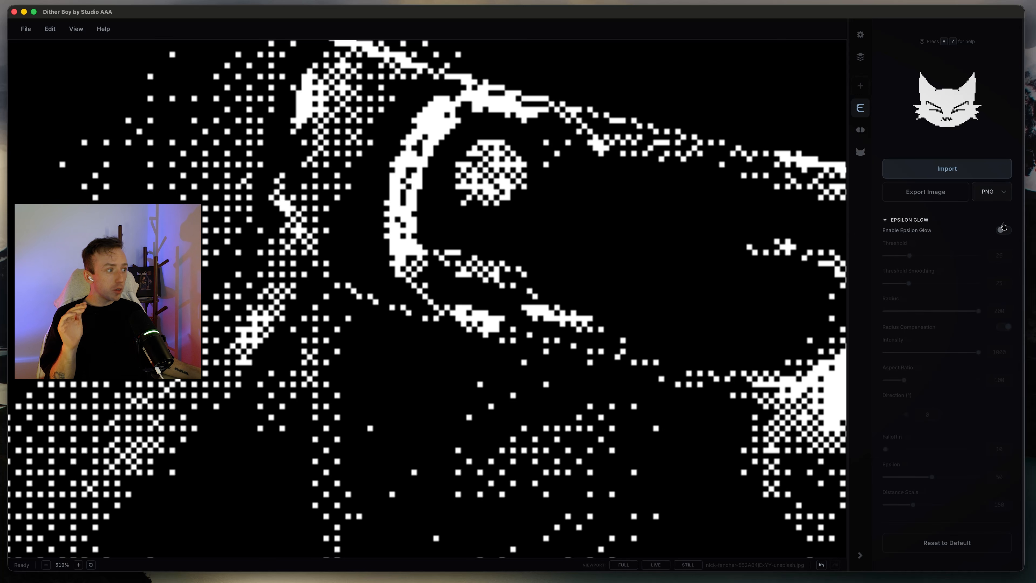
{"action": "left_click", "coordinate": [1004, 230]}
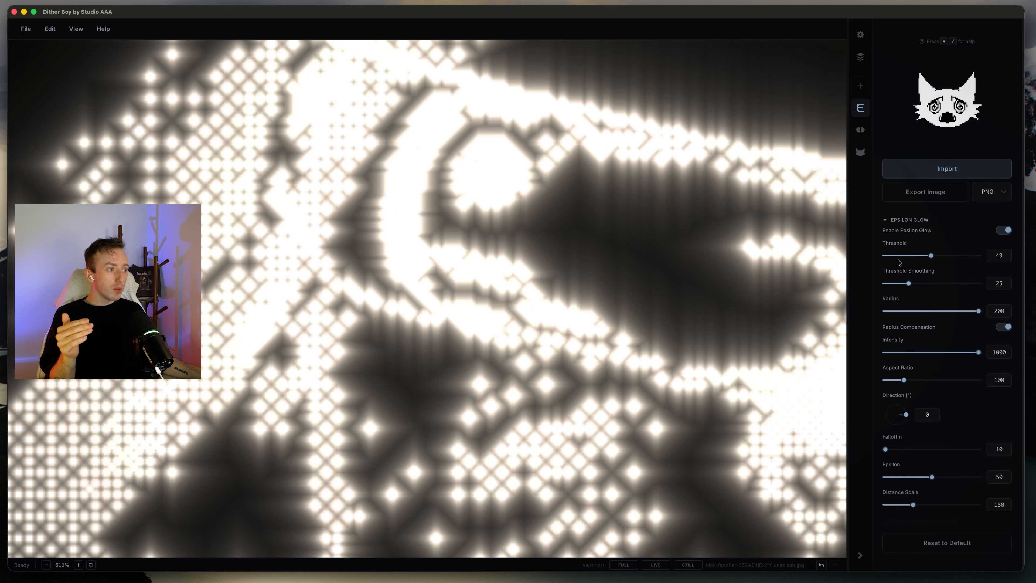
{"action": "left_click_drag", "start_coordinate": [889, 257], "coordinate": [978, 256]}
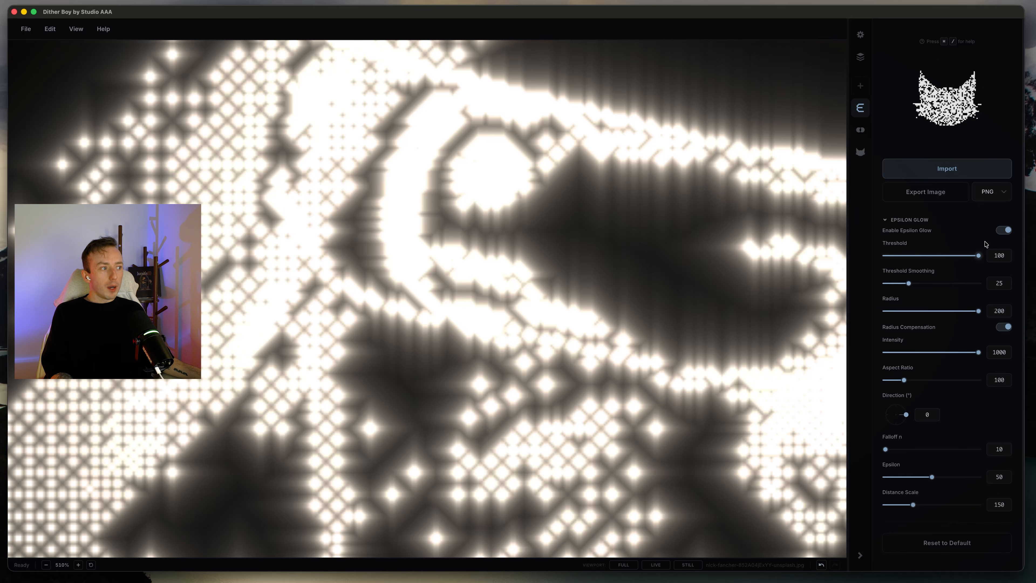
With the glow disabled, enable Chromatic Effects and set Max Displace to 20, Red Channel to 45 and Blue Channel to 53
{"action": "key", "text": "Down"}
{"action": "left_click", "coordinate": [1007, 232]}
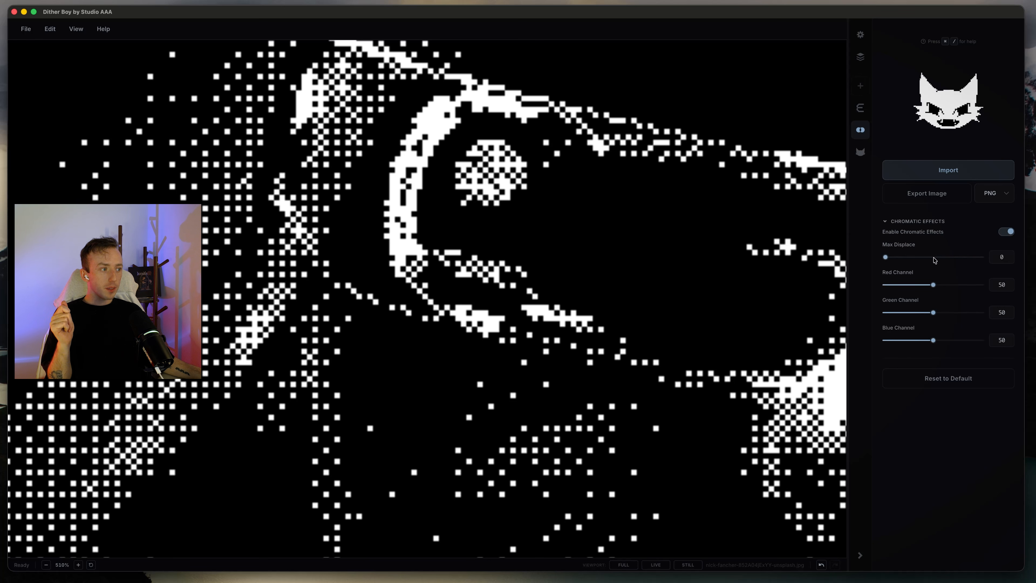
{"action": "left_click_drag", "start_coordinate": [933, 257], "coordinate": [990, 260]}
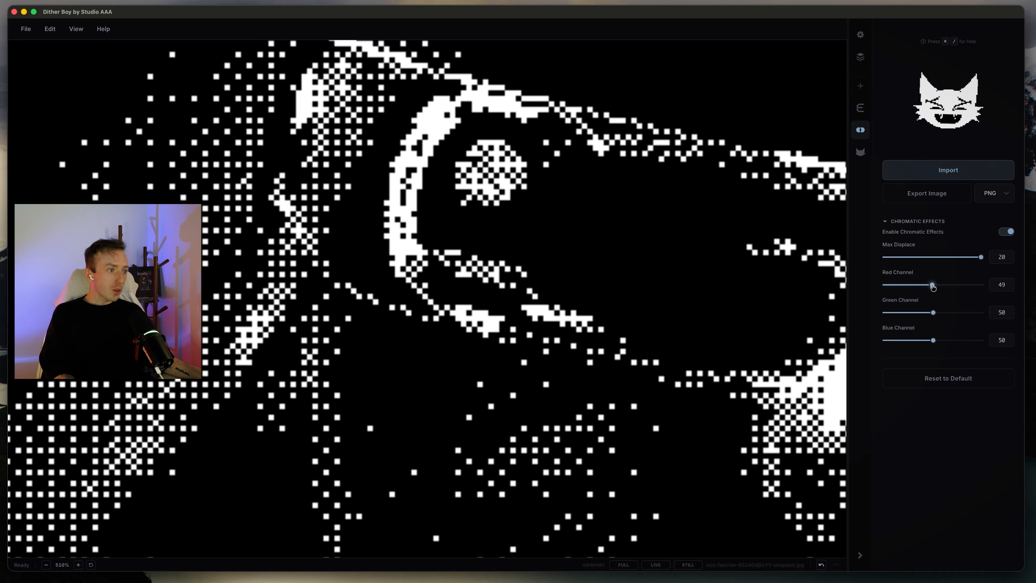
{"action": "left_click_drag", "start_coordinate": [933, 284], "coordinate": [929, 286]}
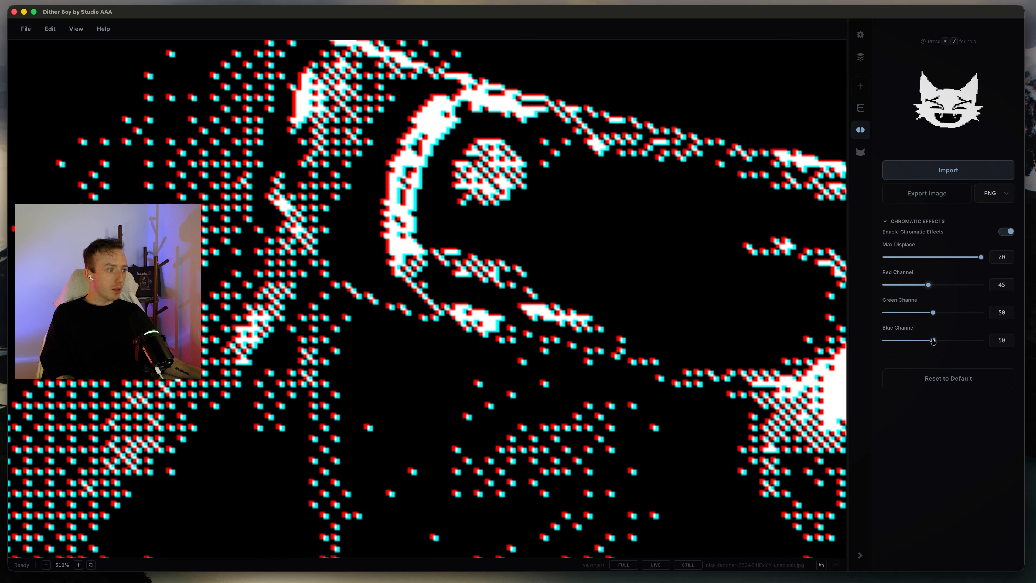
{"action": "left_click_drag", "start_coordinate": [933, 340], "coordinate": [936, 341]}
Set the Blue Channel to 45 and the Red Channel to 50 while viewing individual dots up close
{"action": "scroll", "coordinate": [449, 338], "scroll_direction": "up", "scroll_amount": 8}
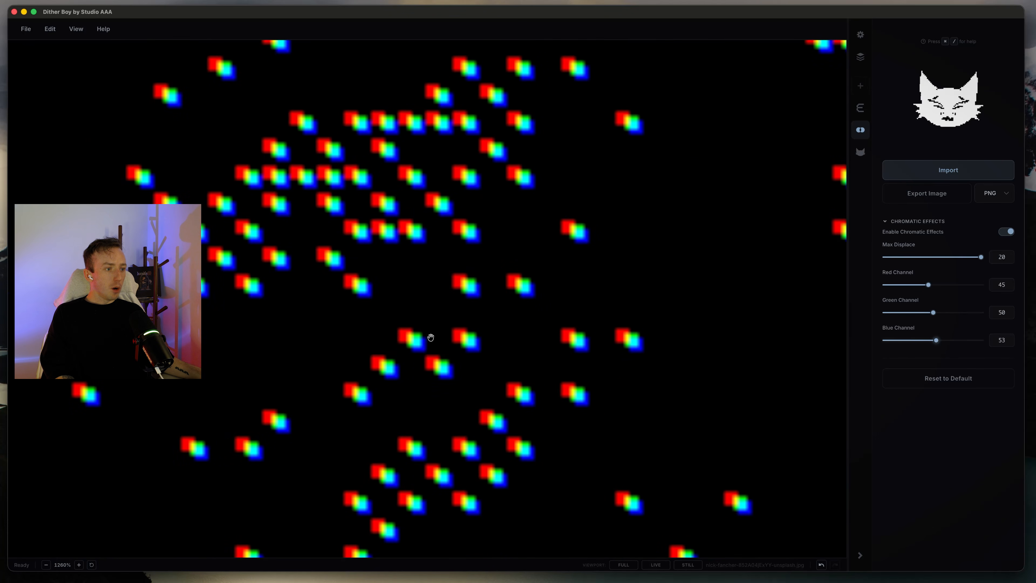
{"action": "scroll", "coordinate": [418, 340], "scroll_direction": "up", "scroll_amount": 2}
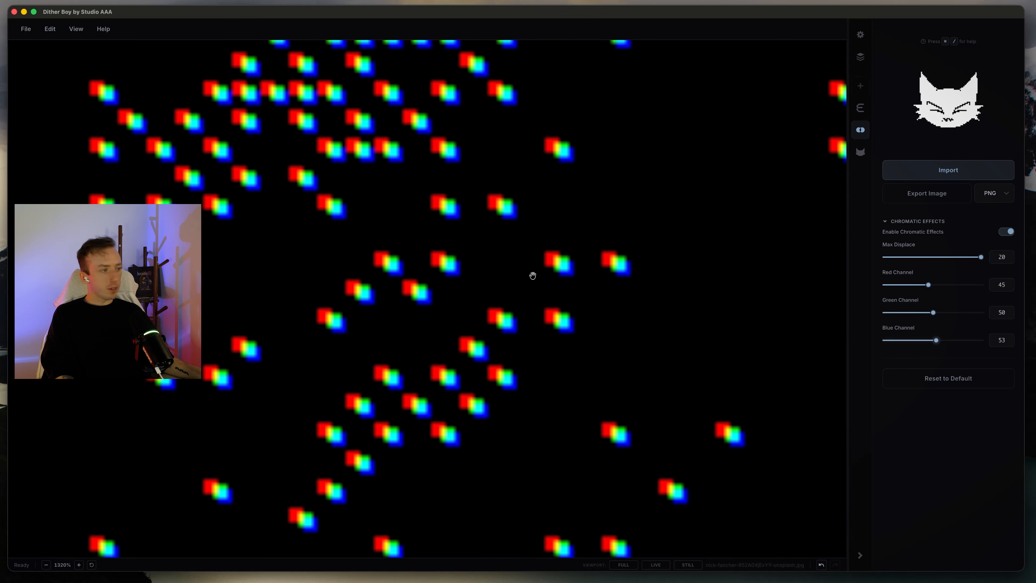
{"action": "left_click_drag", "start_coordinate": [936, 340], "coordinate": [929, 343]}
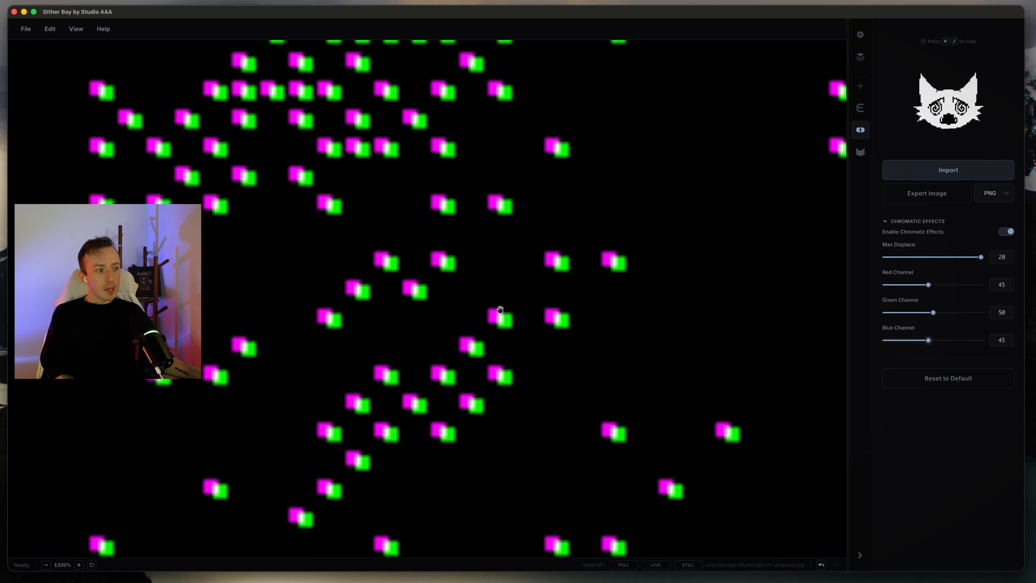
{"action": "left_click_drag", "start_coordinate": [930, 287], "coordinate": [934, 287]}
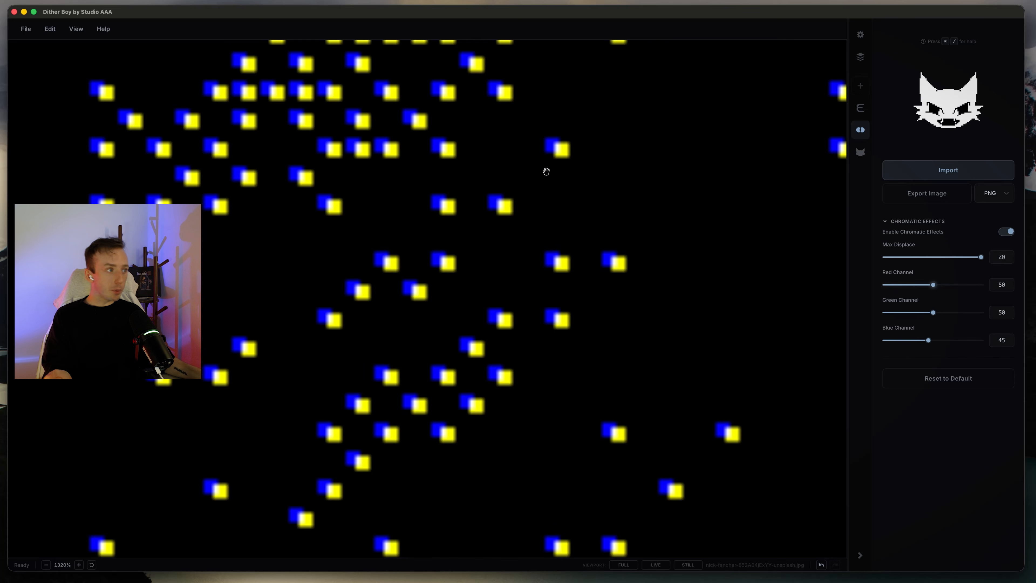
Enable the Epsilon Glow over the displaced dots and lower its Threshold to 97
{"action": "left_click", "coordinate": [860, 107]}
{"action": "left_click", "coordinate": [1005, 231]}
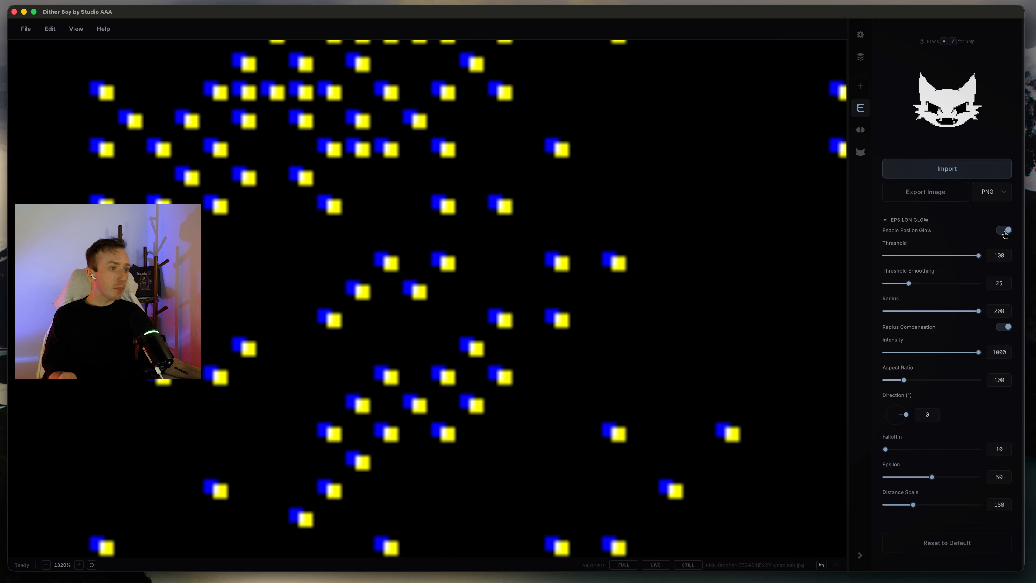
{"action": "left_click_drag", "start_coordinate": [977, 256], "coordinate": [976, 256]}
{"action": "scroll", "coordinate": [533, 280], "scroll_direction": "down", "scroll_amount": 2}
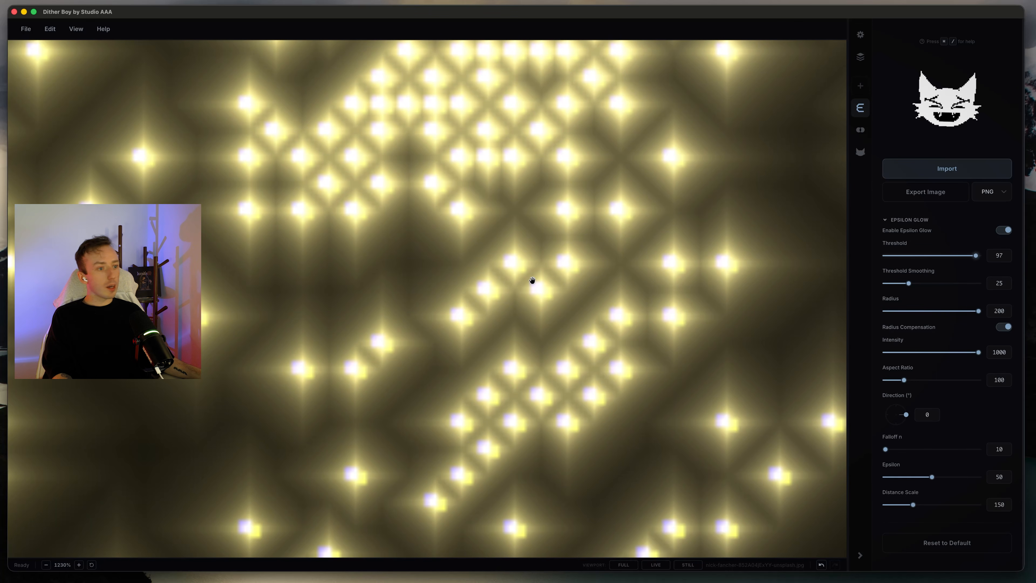
Set the Blue Channel to 37 and the Red Channel to 78, and lower the Epsilon Glow Threshold to 70
{"action": "left_click", "coordinate": [860, 130]}
{"action": "left_click_drag", "start_coordinate": [933, 340], "coordinate": [921, 340]}
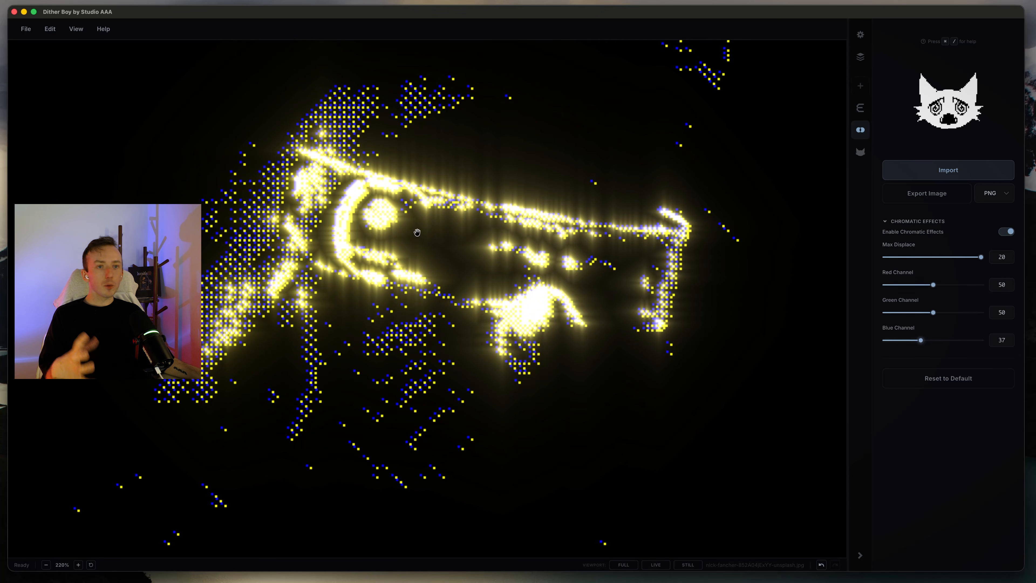
{"action": "left_click_drag", "start_coordinate": [932, 285], "coordinate": [951, 257]}
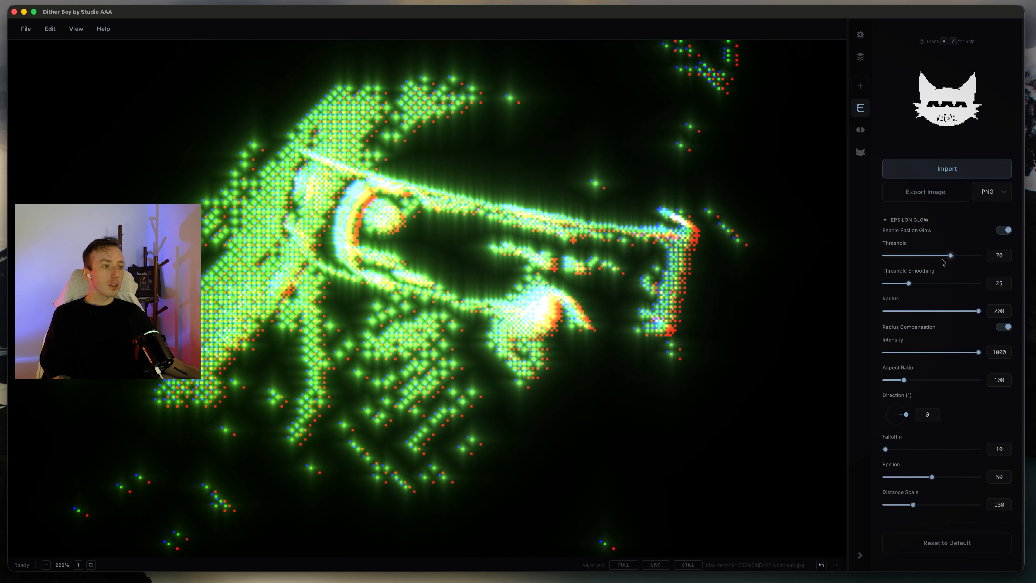
Disable the Epsilon Glow and examine the separated red, green and blue dots up close with the Chromatic Effects settings open
{"action": "left_click", "coordinate": [1004, 230]}
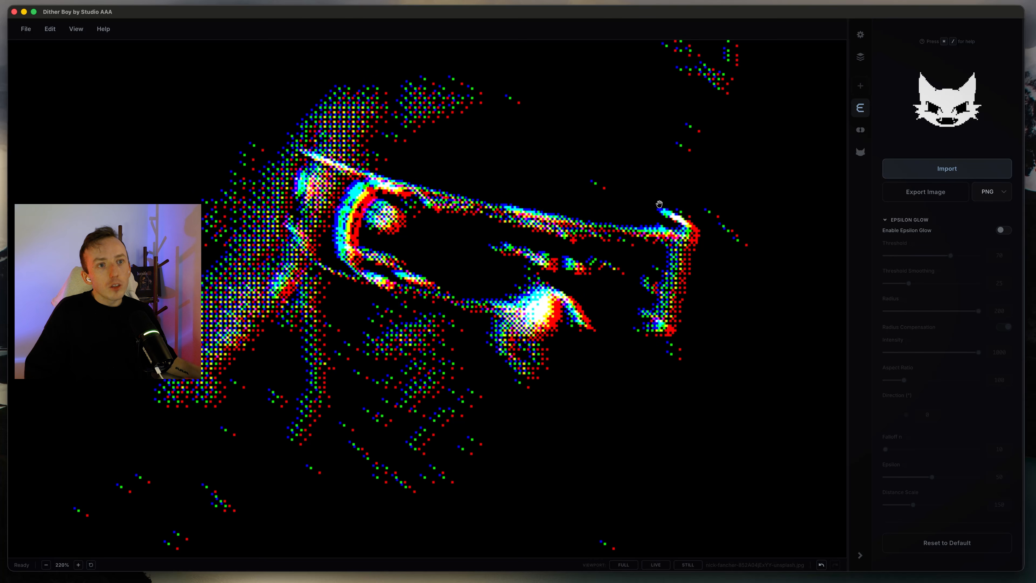
{"action": "left_click", "coordinate": [860, 130]}
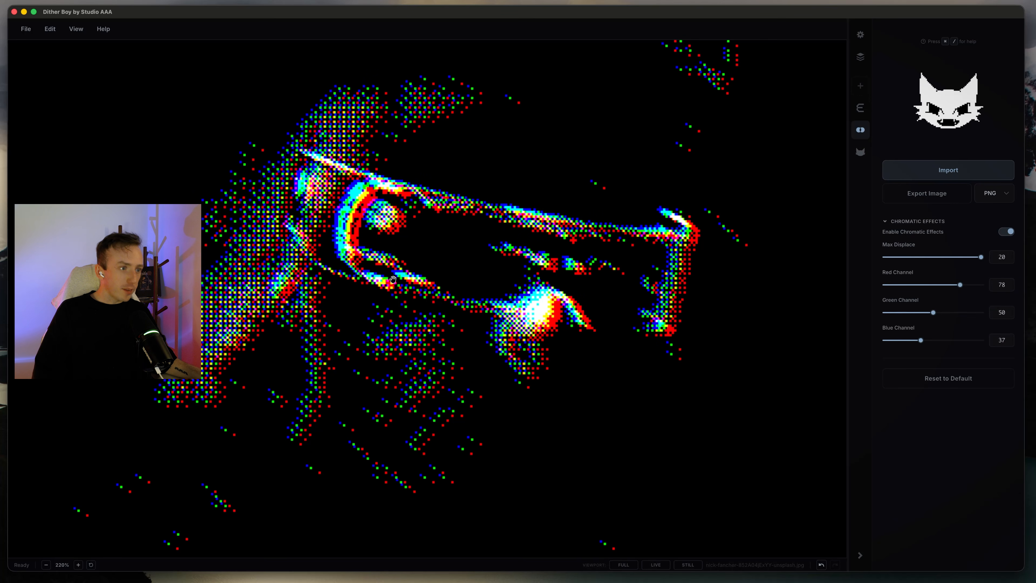
{"action": "scroll", "coordinate": [393, 279], "scroll_direction": "up", "scroll_amount": 10}
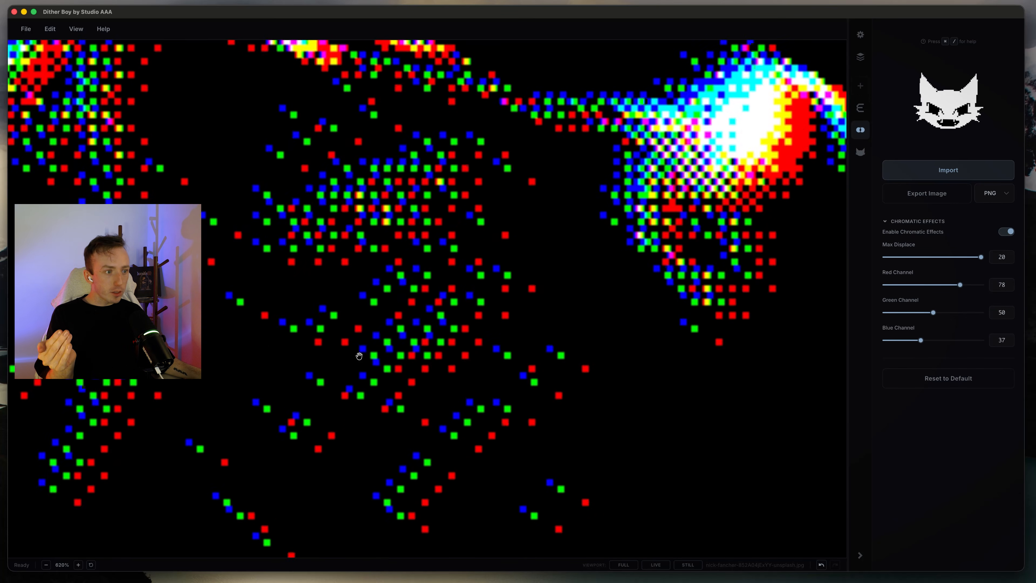
{"action": "scroll", "coordinate": [359, 356], "scroll_direction": "up", "scroll_amount": 8}
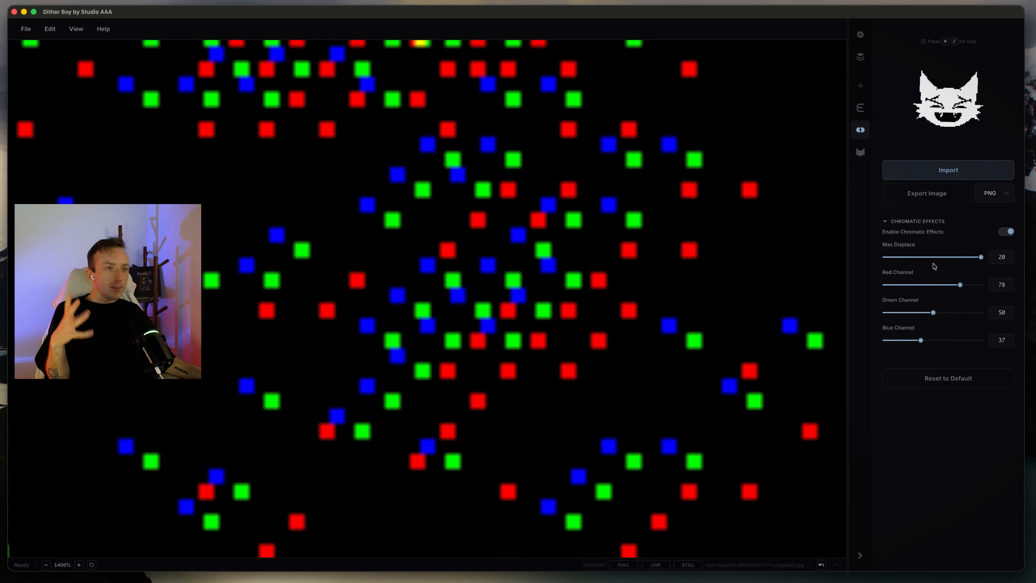
Set the Red Channel to 55 and the Blue Channel to 52 to overlap the colored dots, and open the dither layer's settings
{"action": "left_click_drag", "start_coordinate": [959, 285], "coordinate": [937, 285]}
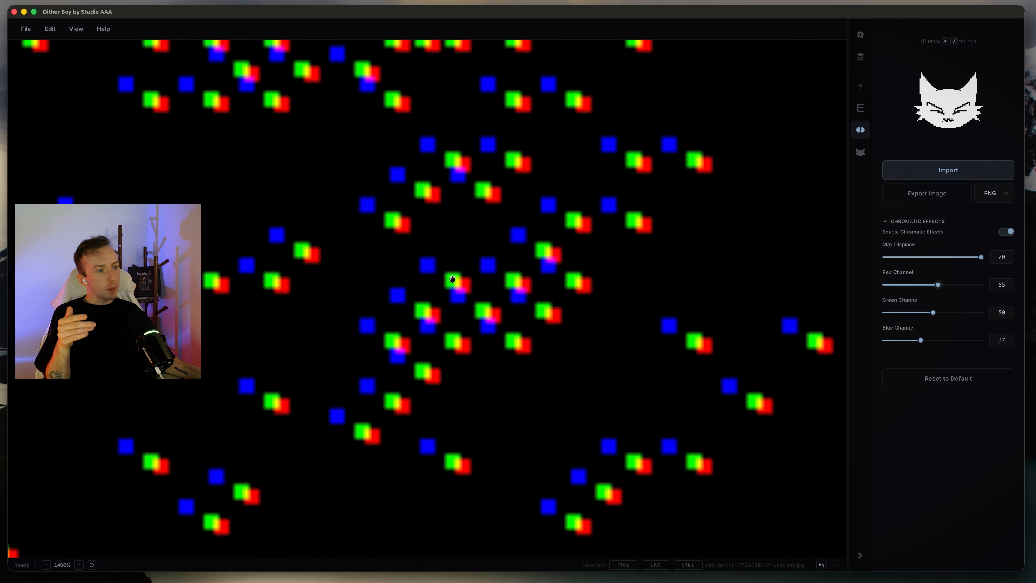
{"action": "scroll", "coordinate": [452, 279], "scroll_direction": "up", "scroll_amount": 5}
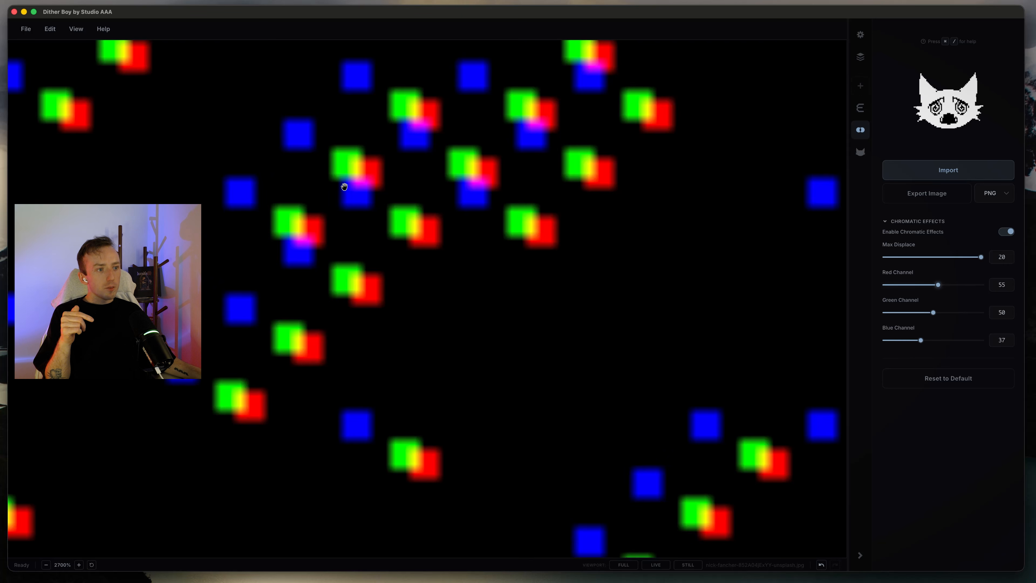
{"action": "left_click_drag", "start_coordinate": [917, 343], "coordinate": [935, 347]}
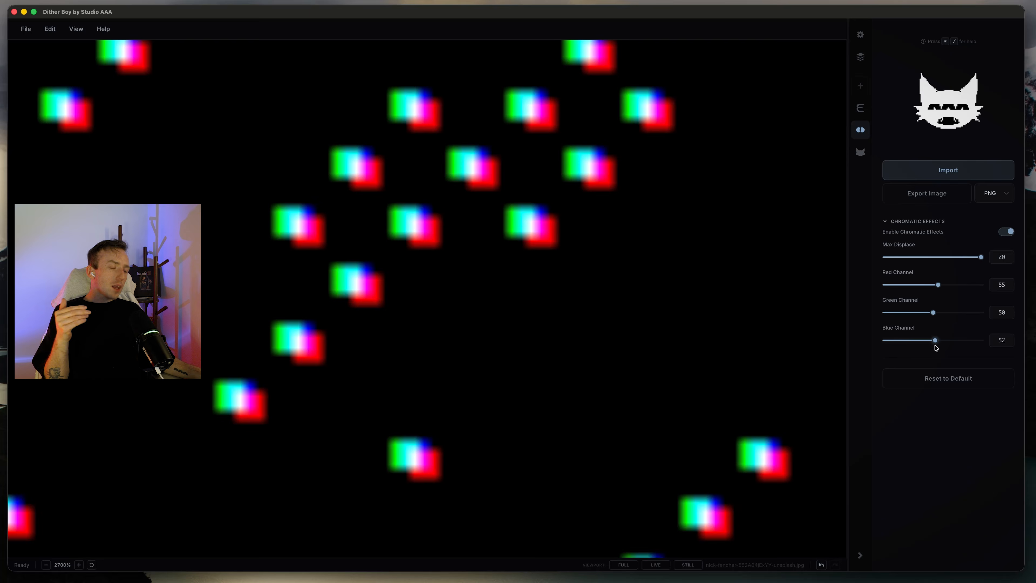
{"action": "left_click", "coordinate": [860, 152]}
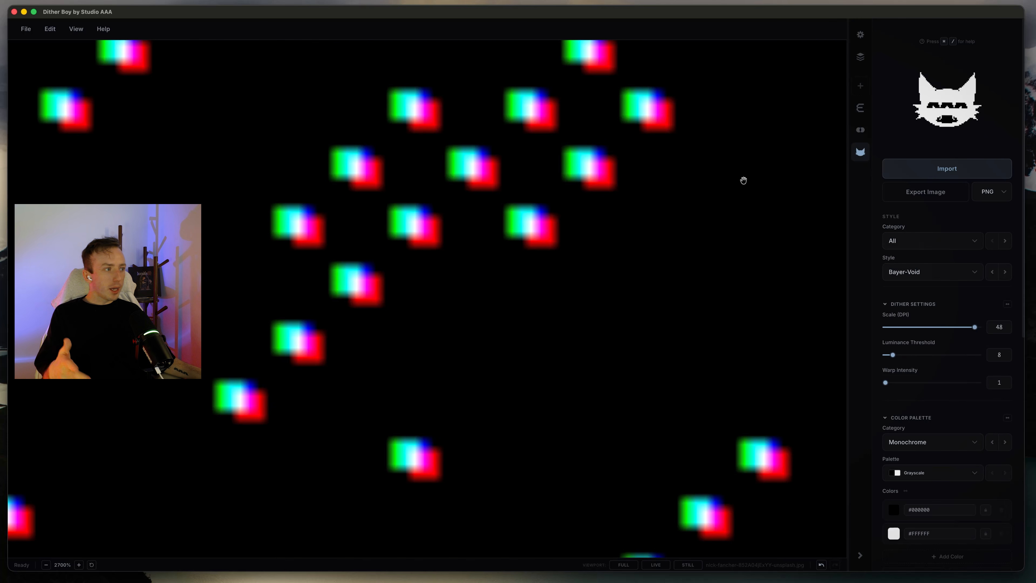
Enable the Epsilon Glow over the overlapping colored dots and adjust its Threshold while viewing the whole portrait
{"action": "scroll", "coordinate": [567, 266], "scroll_direction": "down", "scroll_amount": 3}
{"action": "left_click", "coordinate": [860, 108]}
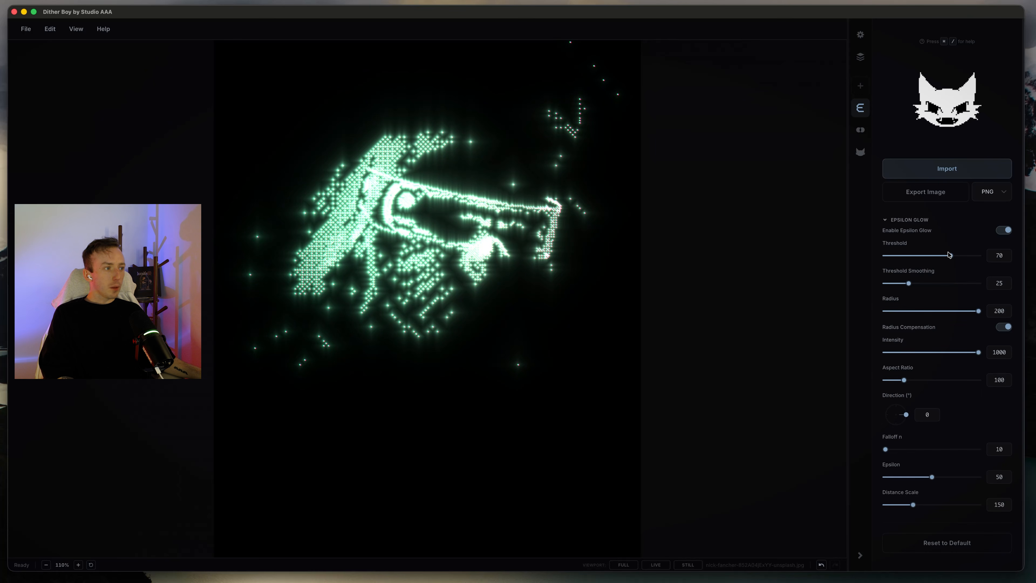
{"action": "left_click_drag", "start_coordinate": [929, 257], "coordinate": [954, 254]}
Switch the color palette category to Source with the Balanced palette, and set the Epsilon Glow Threshold to 64
{"action": "left_click", "coordinate": [860, 152]}
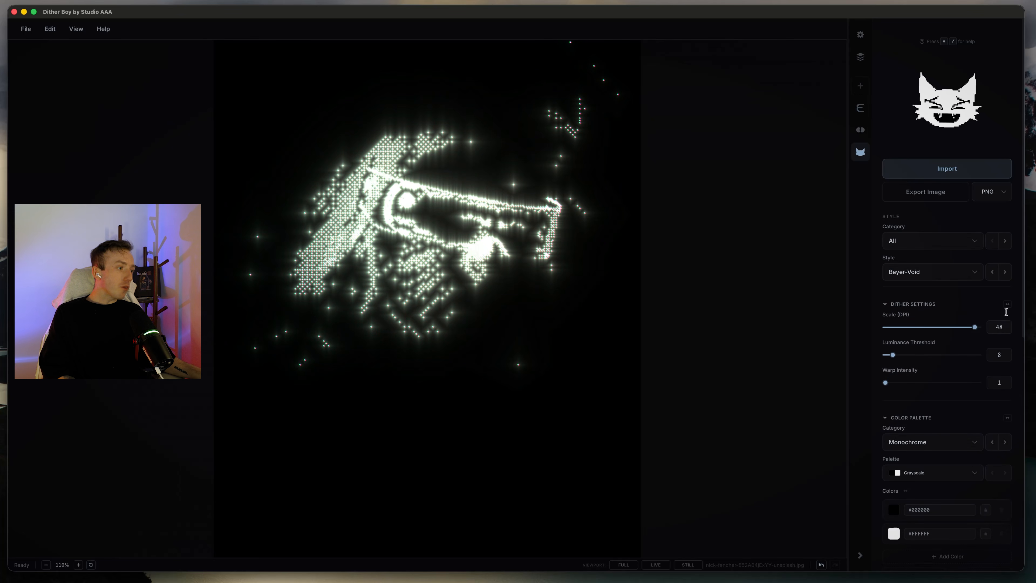
{"action": "left_click", "coordinate": [1005, 273]}
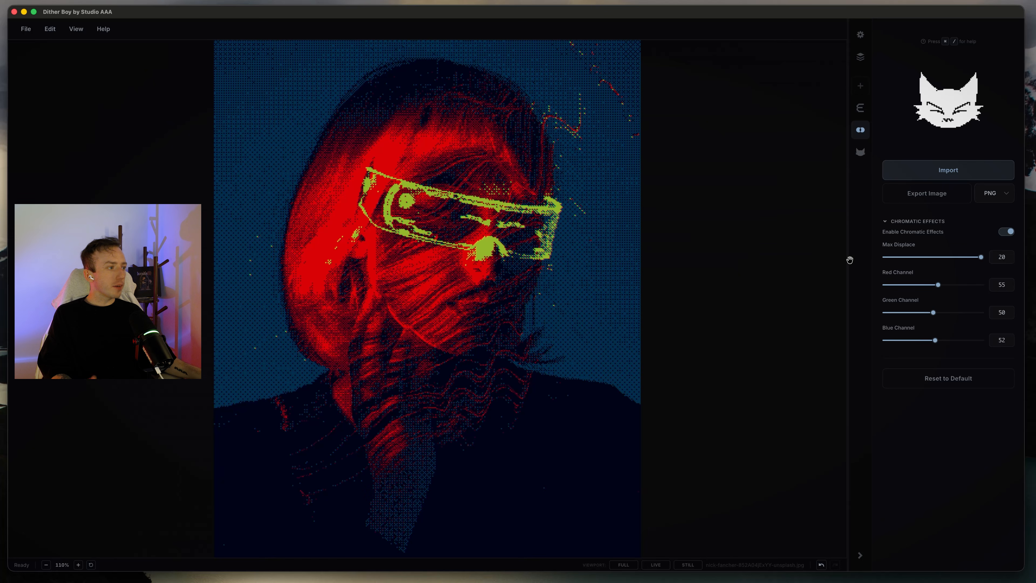
{"action": "scroll", "coordinate": [338, 232], "scroll_direction": "up", "scroll_amount": 10}
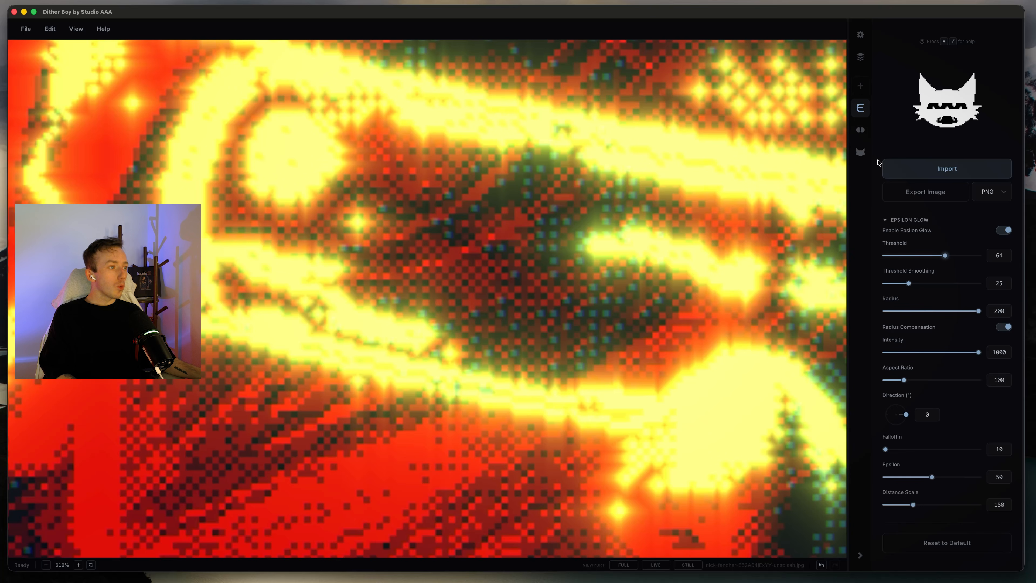
Set the Chromatic Effects Red Channel to 47 and the Blue Channel to 50
{"action": "left_click", "coordinate": [860, 130]}
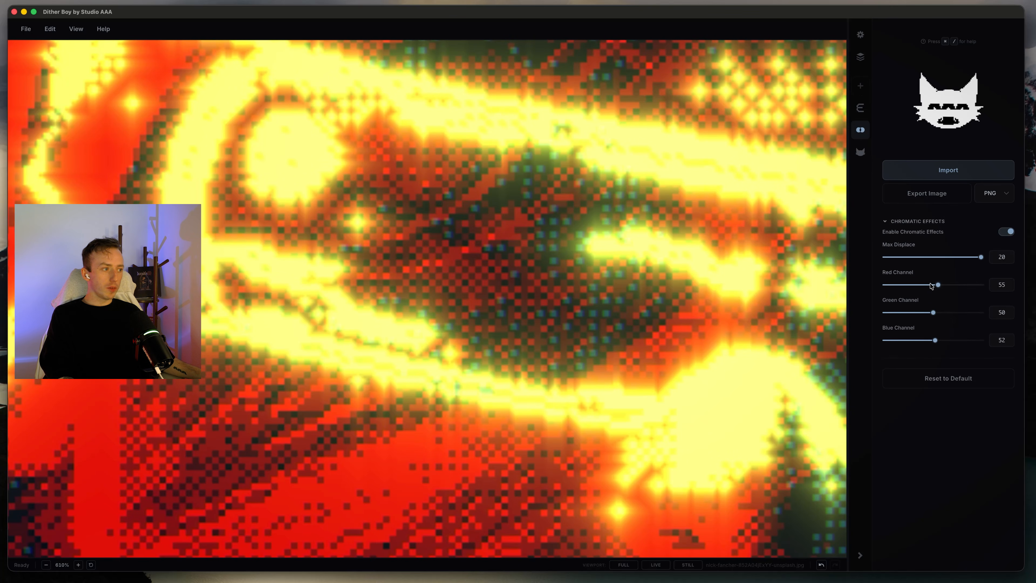
{"action": "left_click_drag", "start_coordinate": [931, 286], "coordinate": [933, 355]}
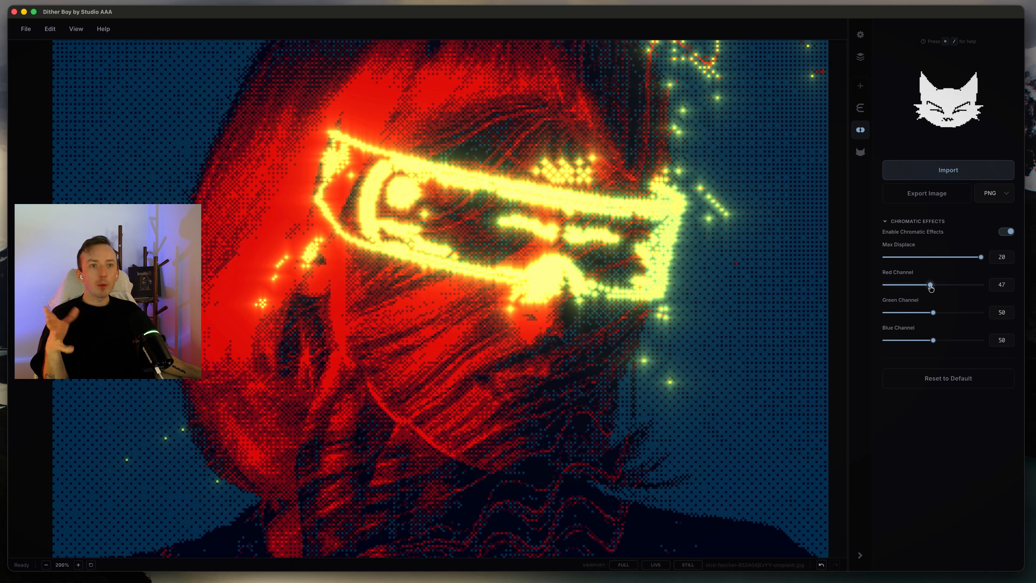
Set the Red Channel to 67 and examine the separated red and green dots beside the glasses up close
{"action": "mouse_move", "coordinate": [932, 289]}
{"action": "left_mouse_down"}
{"action": "mouse_move", "coordinate": [920, 289]}
{"action": "mouse_move", "coordinate": [950, 290]}
{"action": "left_mouse_up"}
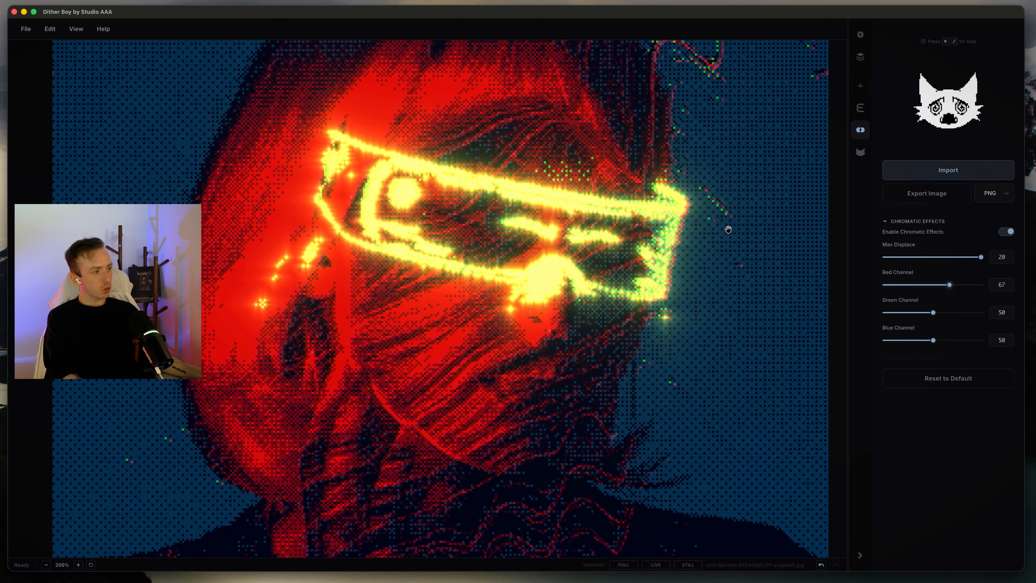
{"action": "scroll", "coordinate": [719, 214], "scroll_direction": "up", "scroll_amount": 5}
{"action": "left_click_drag", "start_coordinate": [772, 180], "coordinate": [361, 346]}
{"action": "scroll", "coordinate": [429, 287], "scroll_direction": "up", "scroll_amount": 10}
{"action": "left_click_drag", "start_coordinate": [585, 220], "coordinate": [471, 324]}
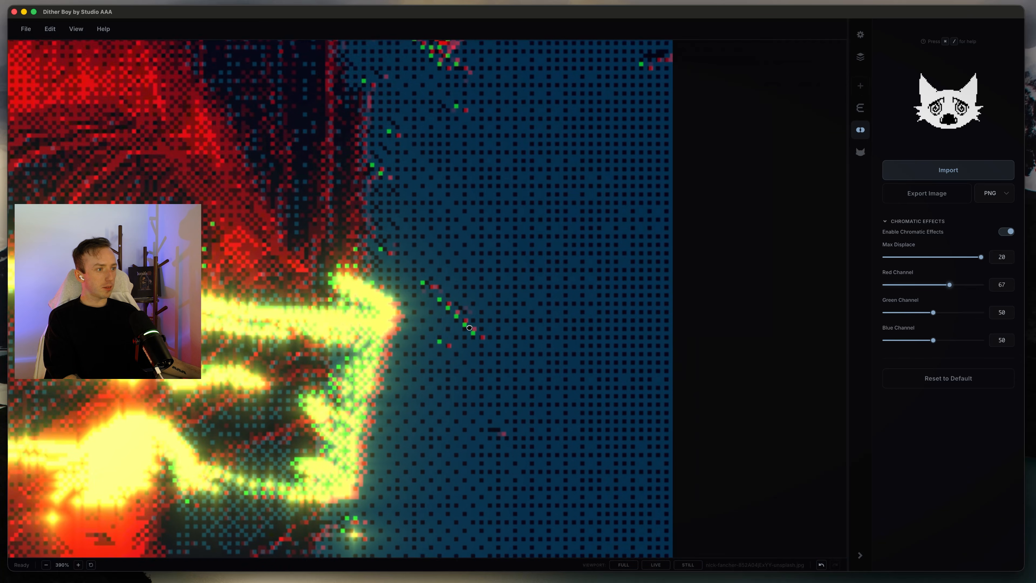
{"action": "scroll", "coordinate": [477, 303], "scroll_direction": "up", "scroll_amount": 10}
{"action": "left_click_drag", "start_coordinate": [649, 204], "coordinate": [316, 364]}
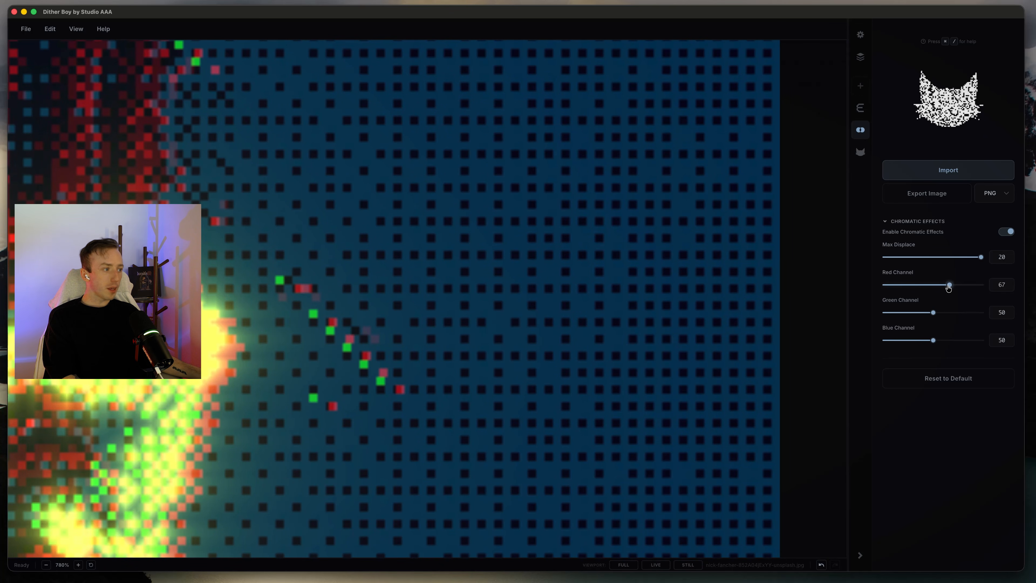
Lower the Red Channel to 53 and on to 47 to overlap the dots, and open the dither layer's settings
{"action": "left_click_drag", "start_coordinate": [948, 287], "coordinate": [937, 289]}
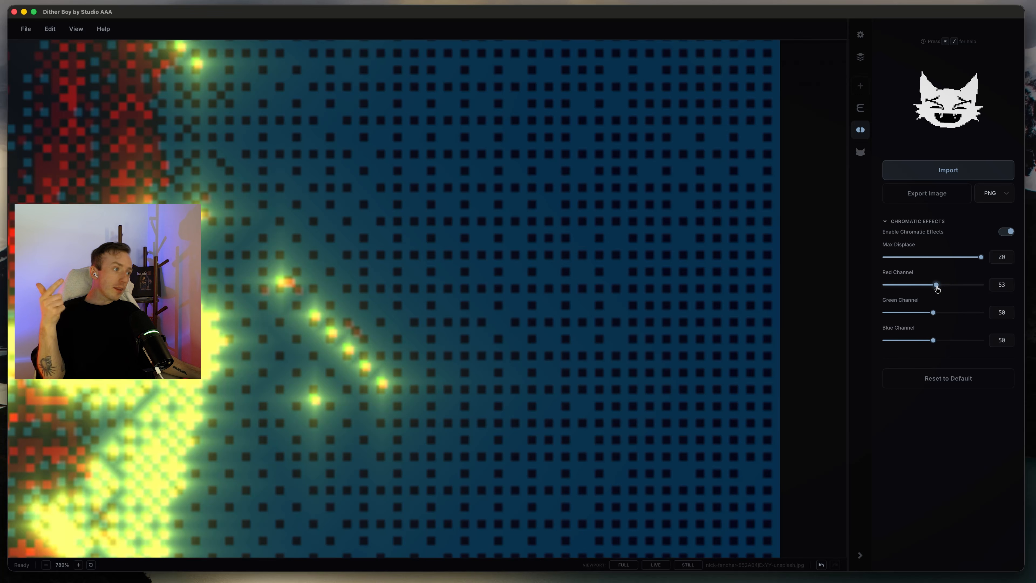
{"action": "left_click_drag", "start_coordinate": [937, 289], "coordinate": [931, 291]}
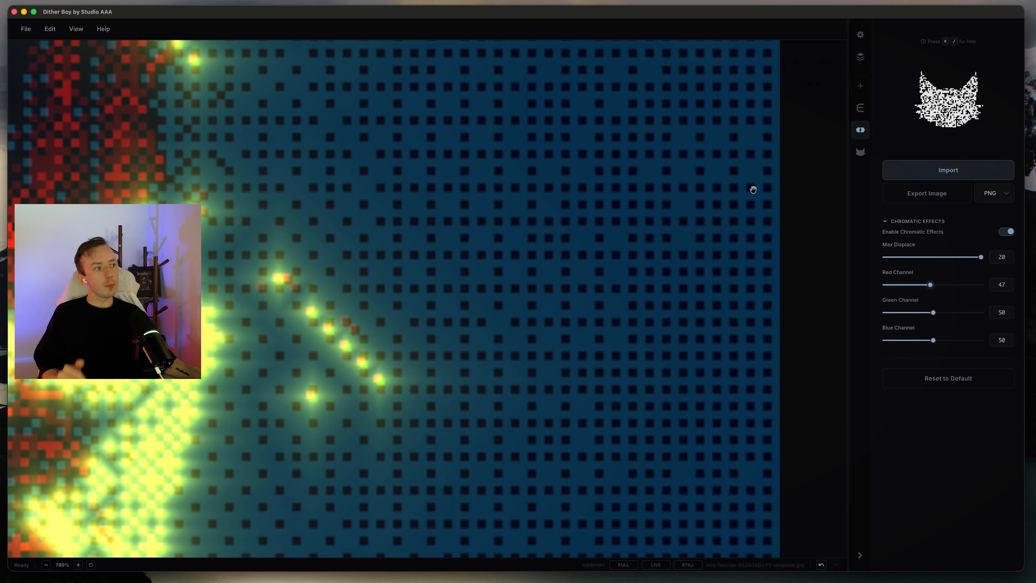
{"action": "left_click", "coordinate": [860, 151]}
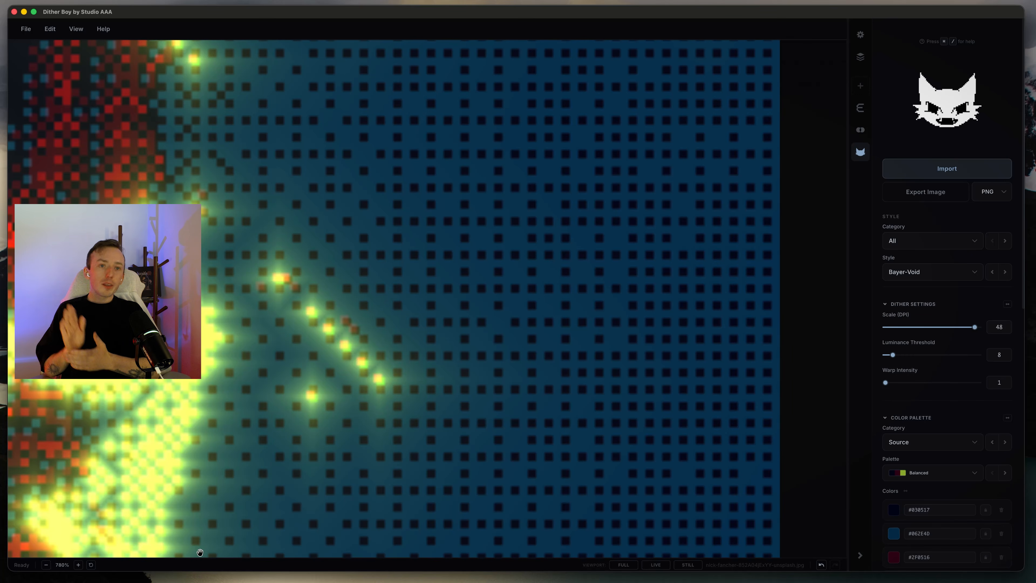